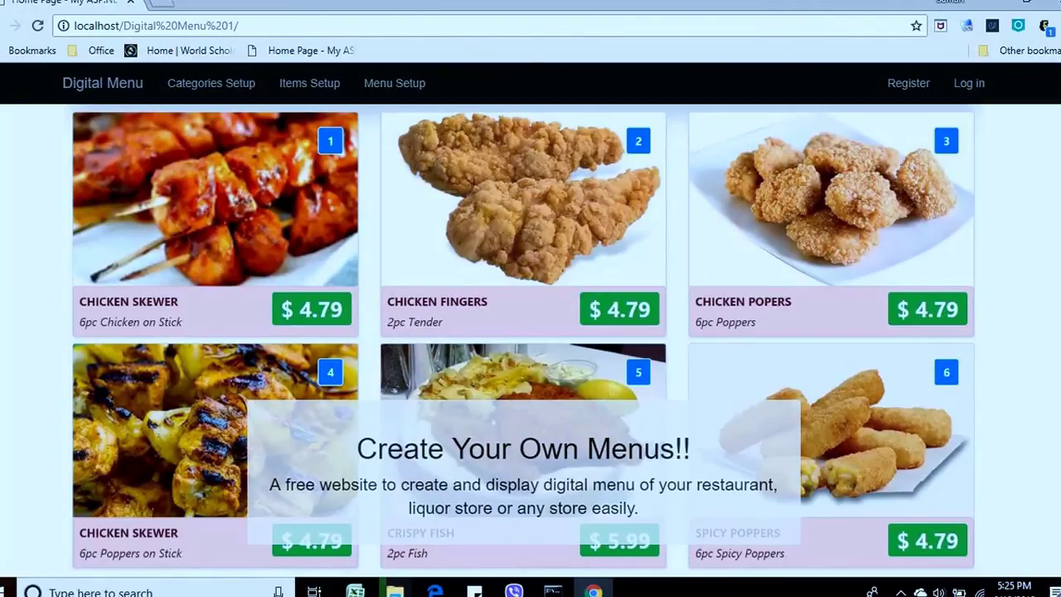
Register a new account with an e-mail and matching password, then dismiss Chrome's save-password prompt.
left_click(908, 87)
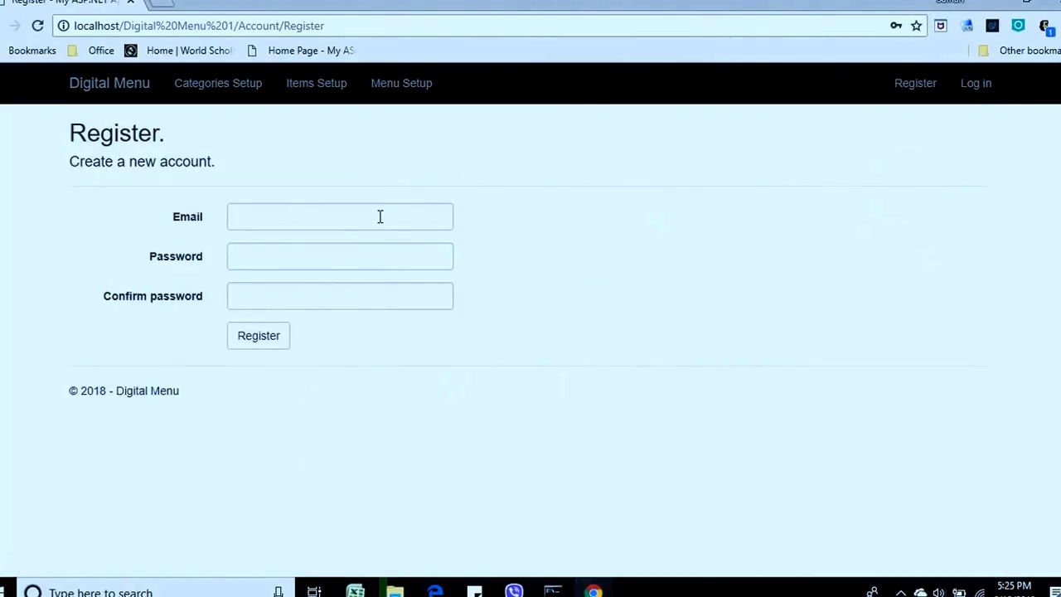
left_click(379, 216)
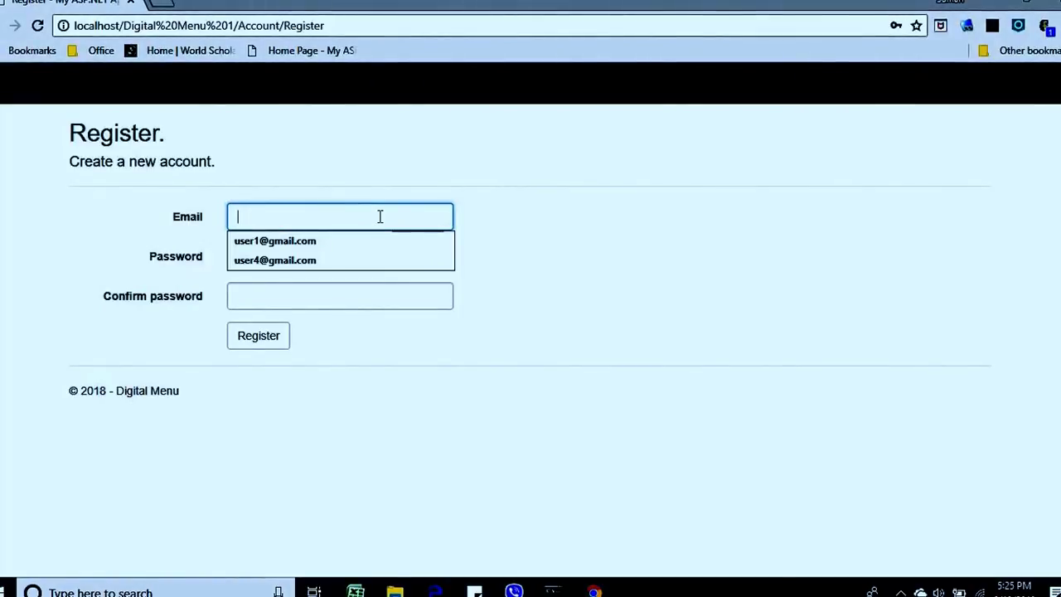
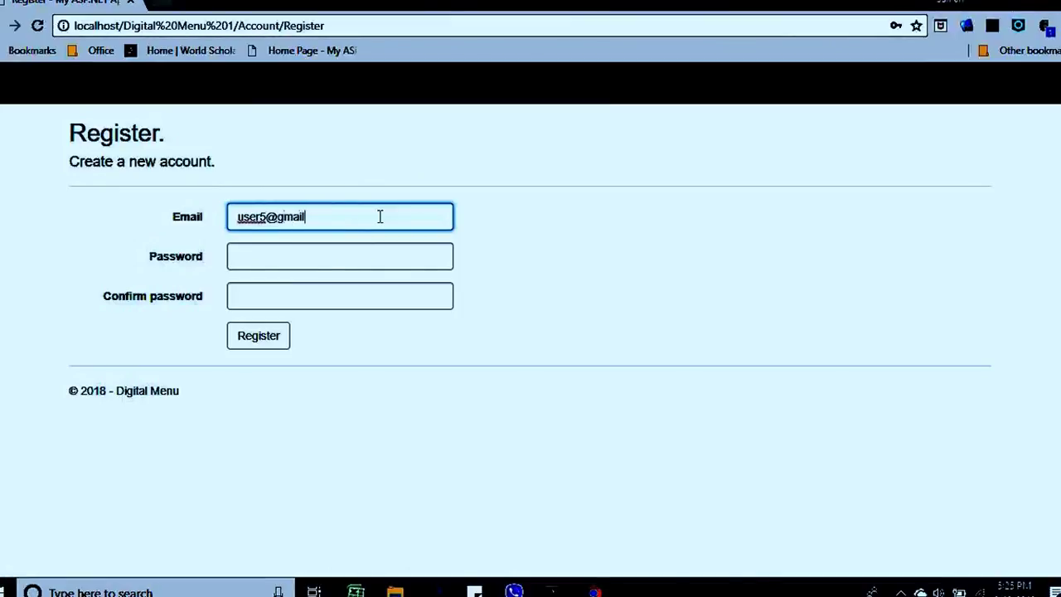
key("Tab")
type("1234")
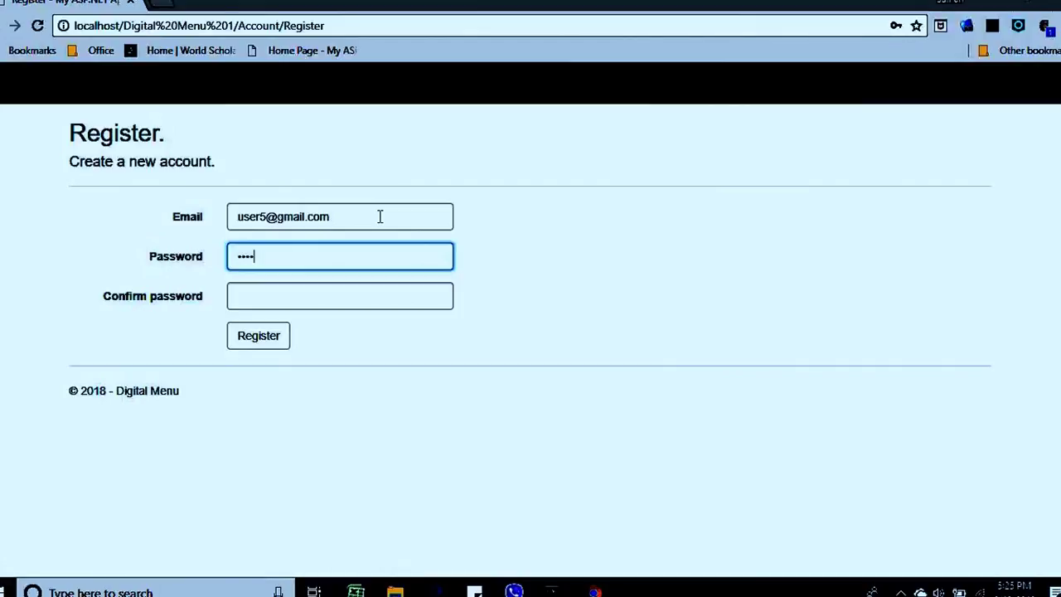
type("5678")
key("Tab")
type("1234567")
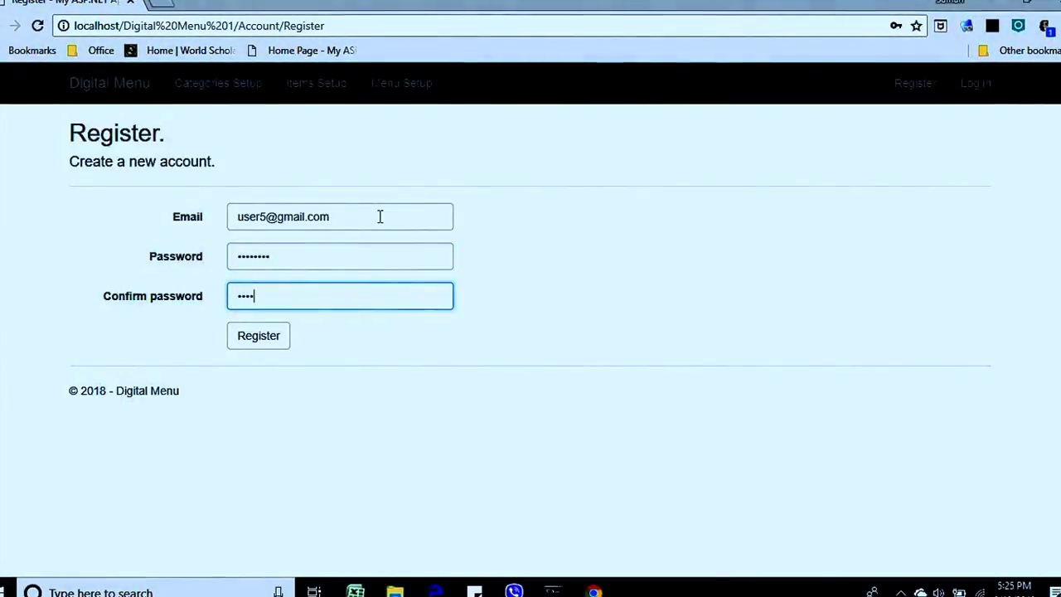
type("8")
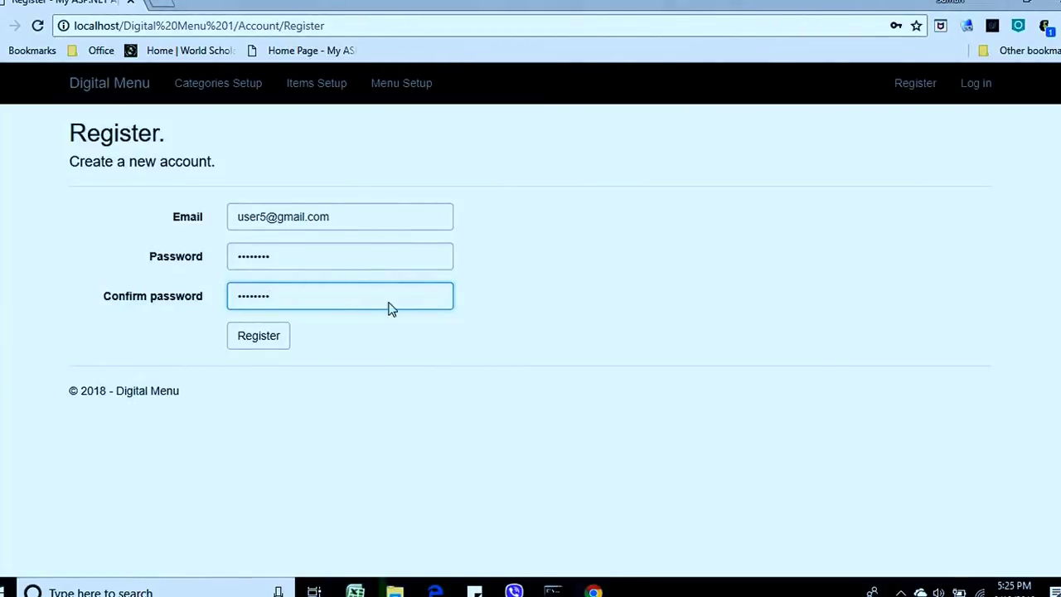
left_click(267, 345)
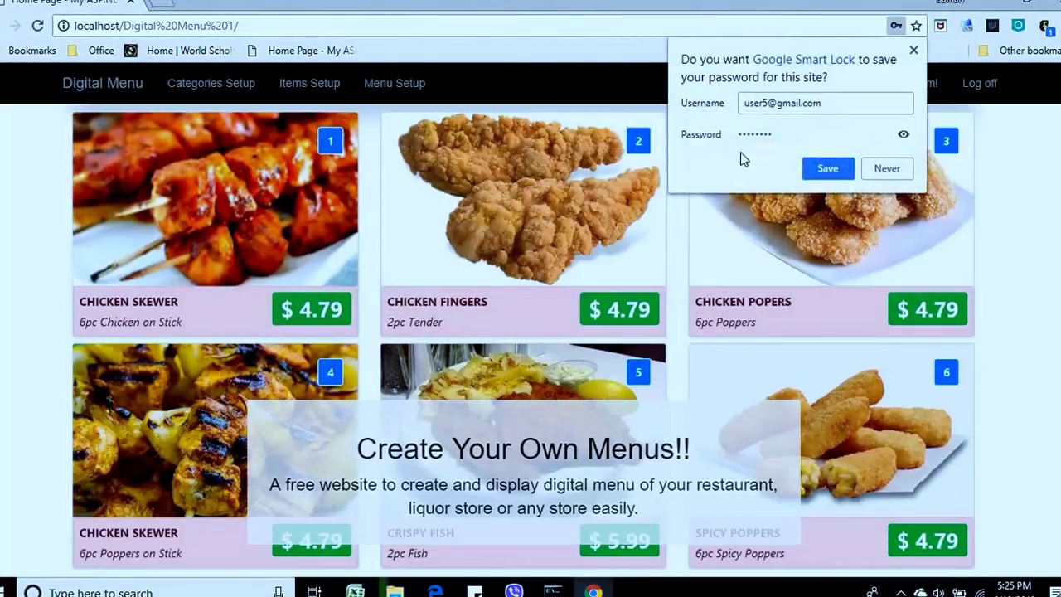
left_click(915, 52)
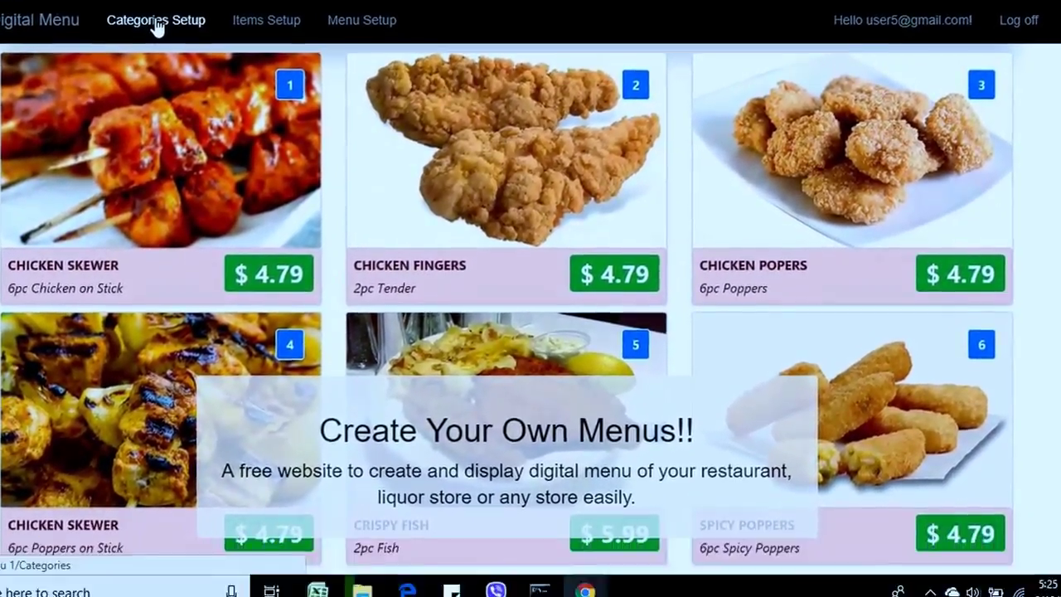
Go to Categories Setup and open the Create Category form.
left_click(178, 91)
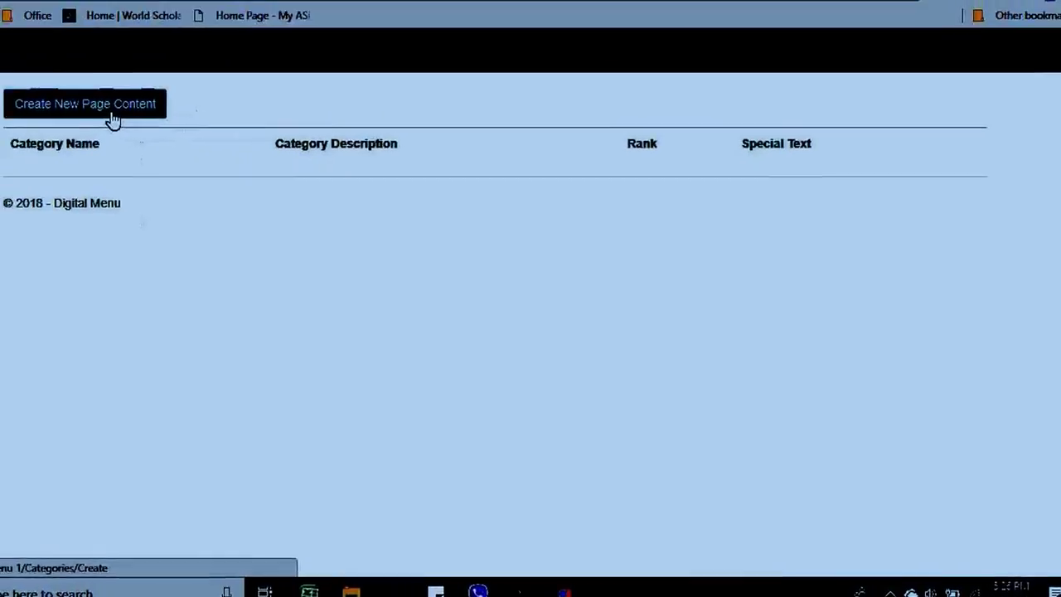
left_click(171, 138)
Enter the category name Vodka Menu and the description 'all vodkas ..'.
left_click(307, 212)
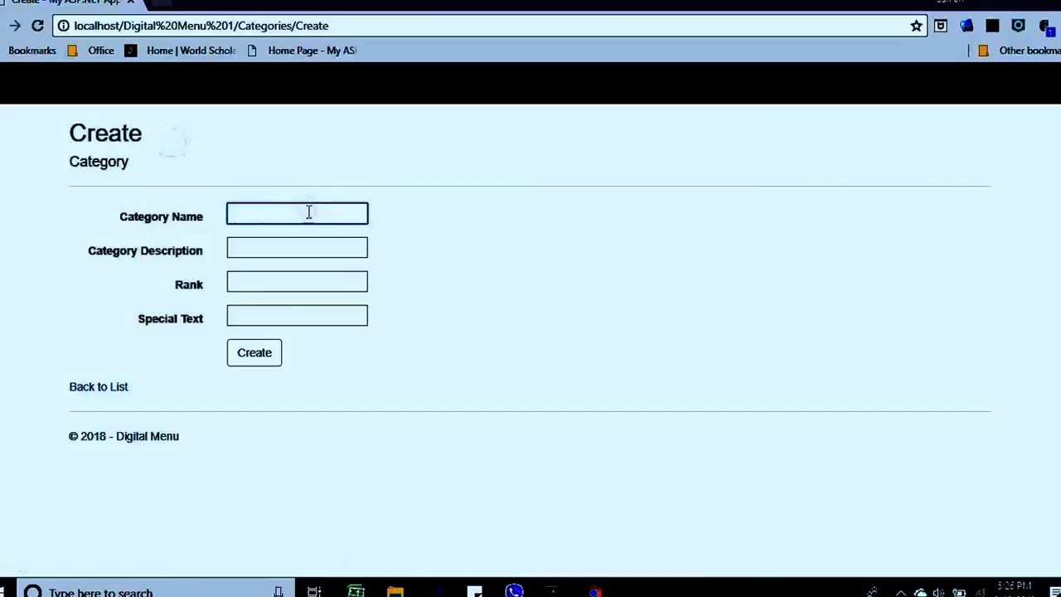
type("Vodka")
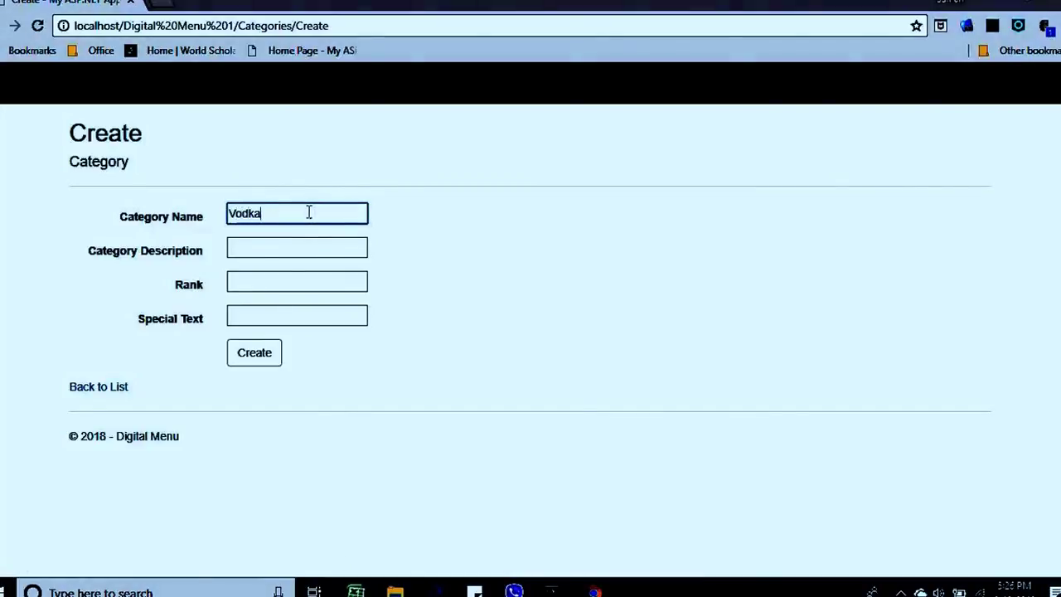
type(" Menu")
key("BackSpace")
key("BackSpace")
type("enu")
key("Tab")
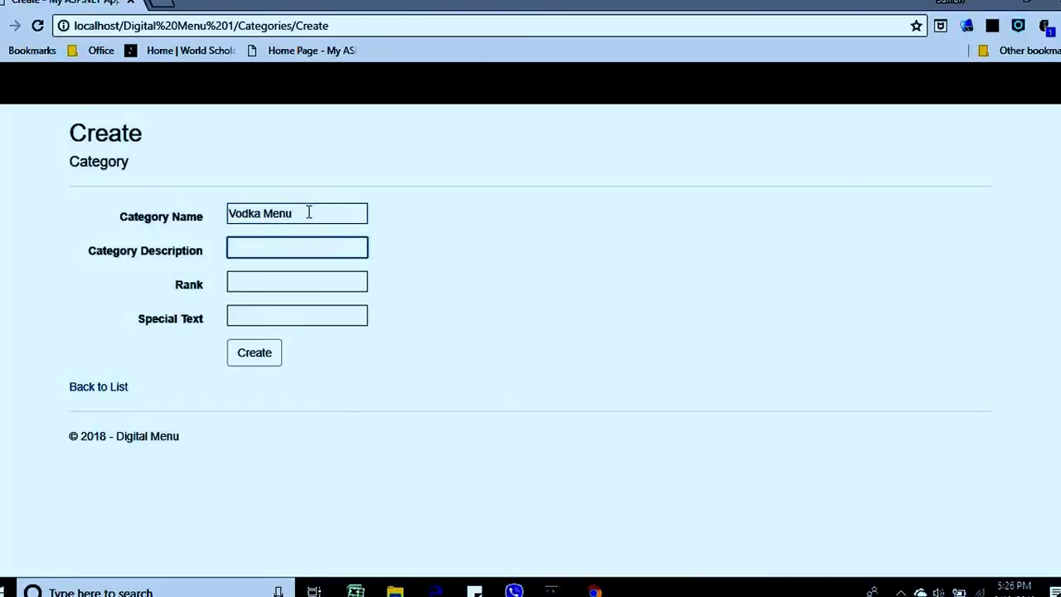
type("all bo")
key("BackSpace")
type("vodkda")
key("BackSpace")
key("BackSpace")
type("a")
Give the category rank 1 and create it.
left_click(330, 284)
type("1")
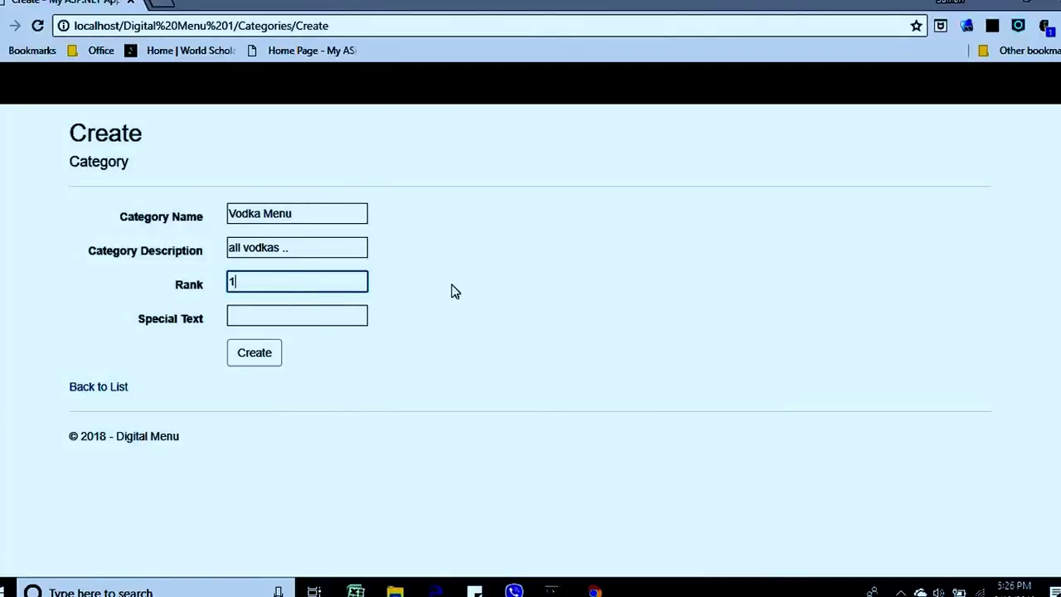
left_click(240, 355)
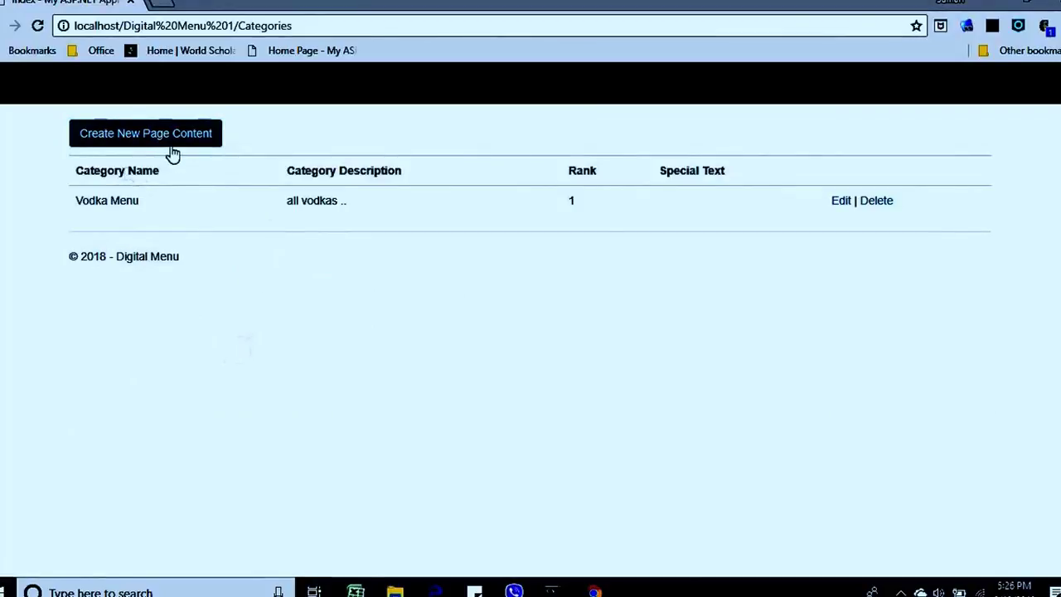
Create a Rum Menu category described as All Rums with rank 2, then go to Items.
left_click(175, 141)
left_click(289, 214)
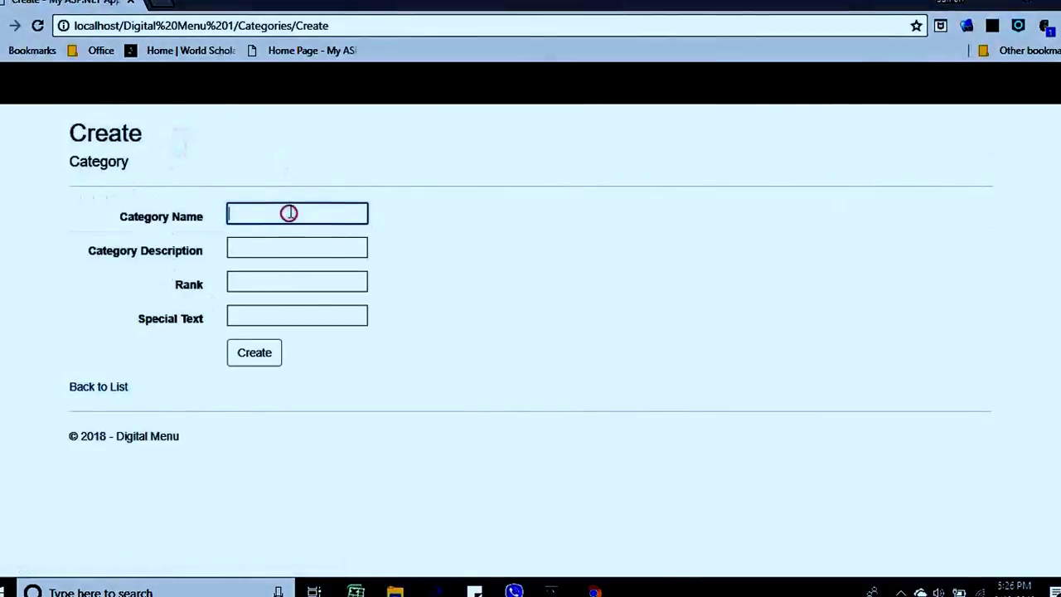
type("Ru mMenu")
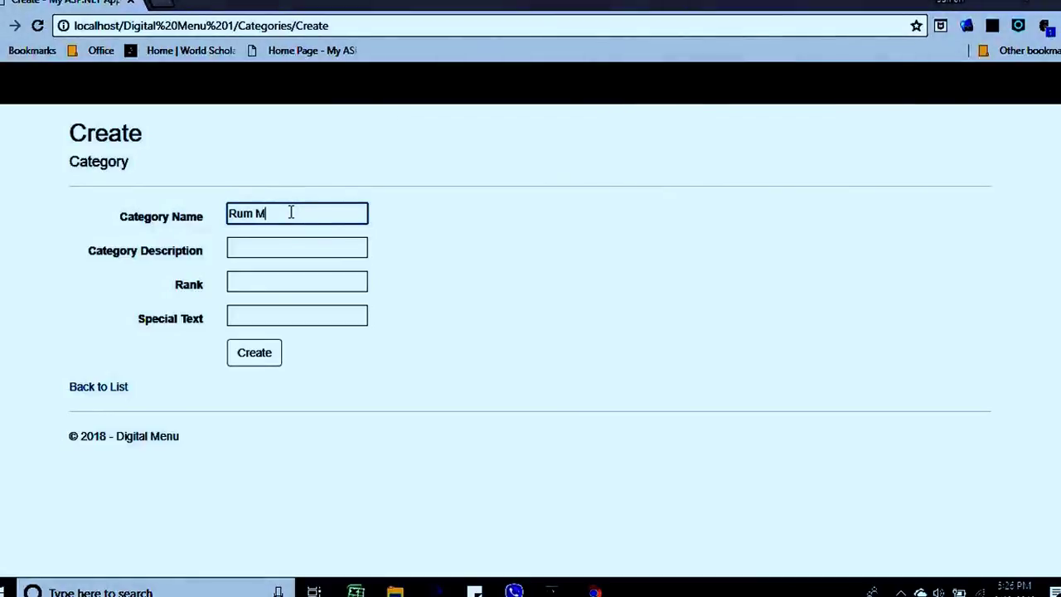
left_click(274, 244)
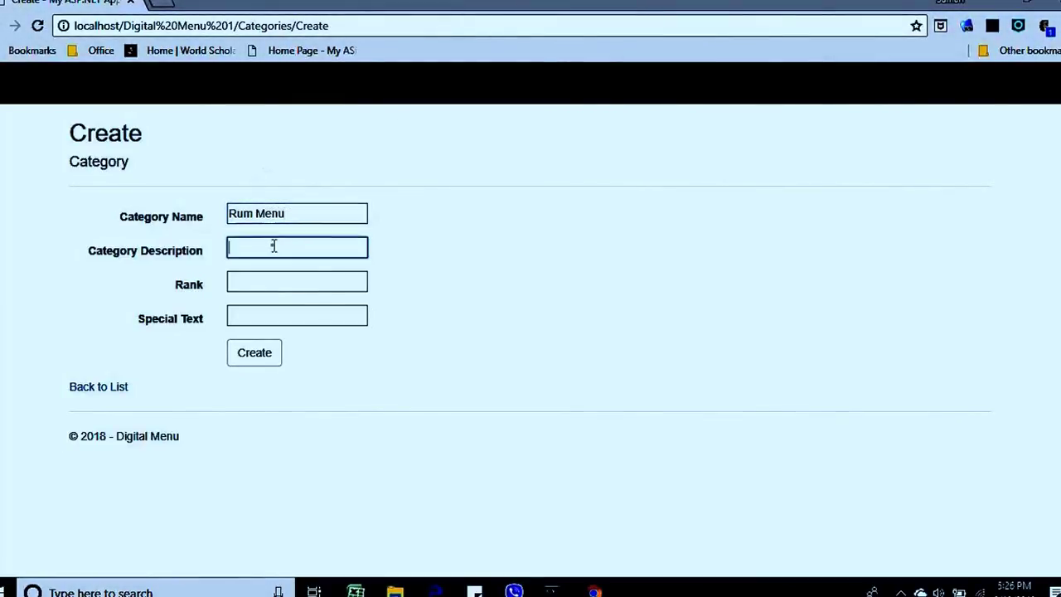
type("All Rums")
left_click(326, 284)
type("2")
left_click(298, 315)
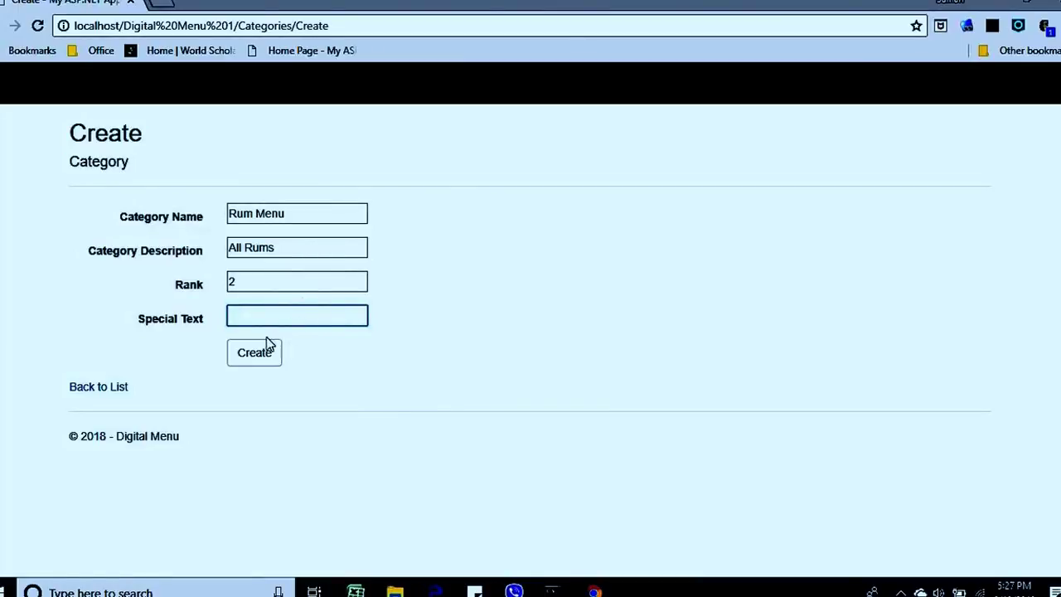
left_click(259, 360)
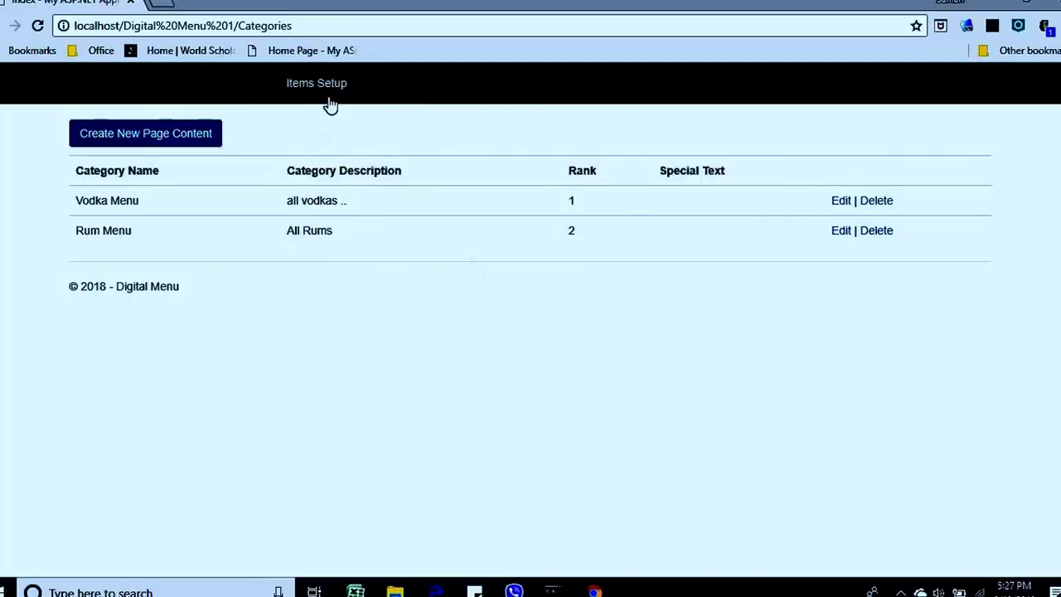
left_click(328, 101)
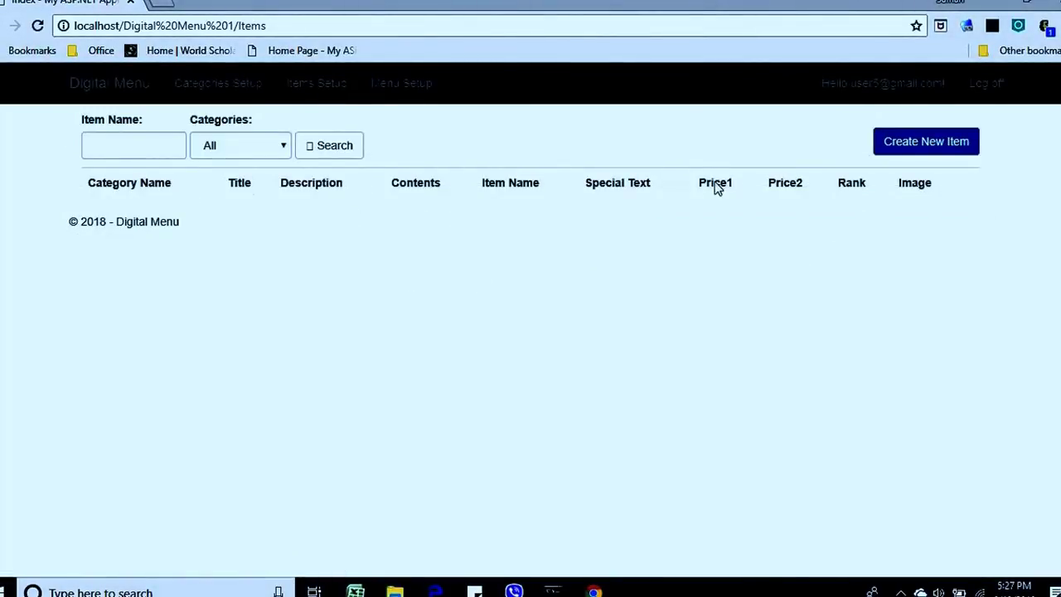
Start a new menu item titled Item1 with the description 'best item in town'.
left_click(917, 150)
left_click(311, 187)
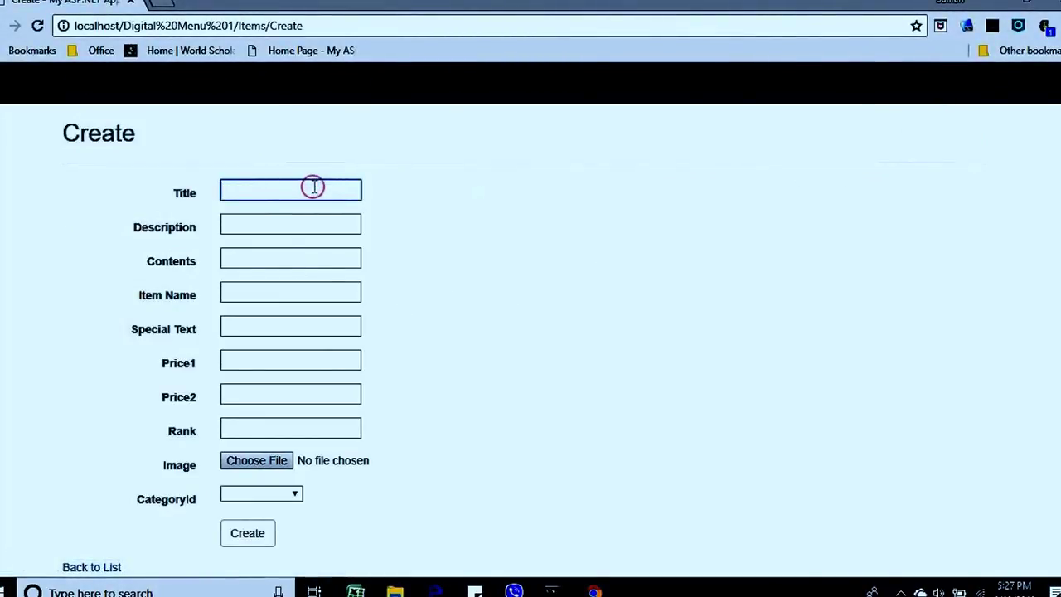
type("Item1")
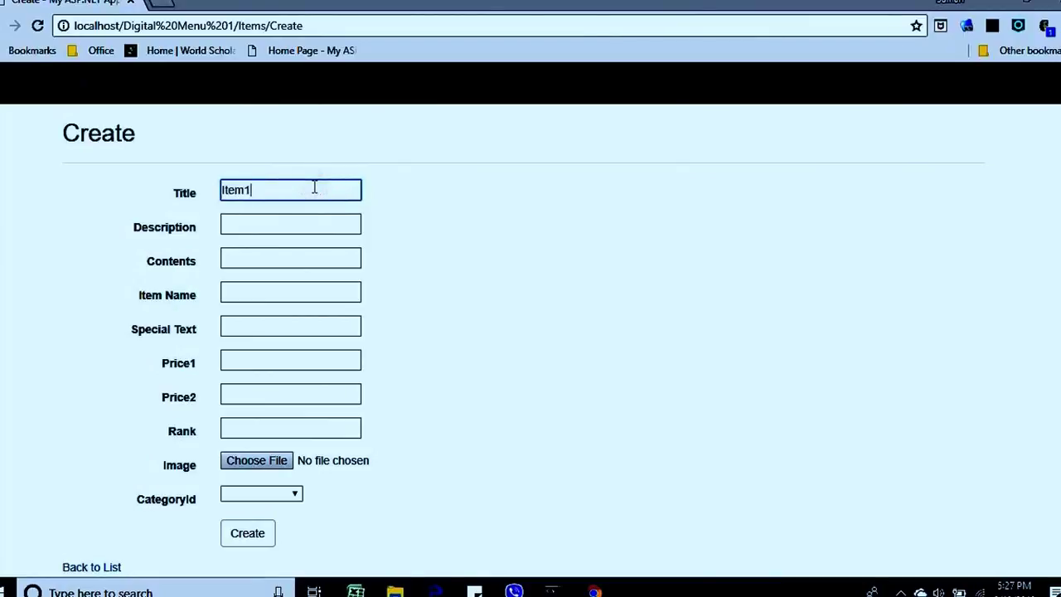
key("Tab")
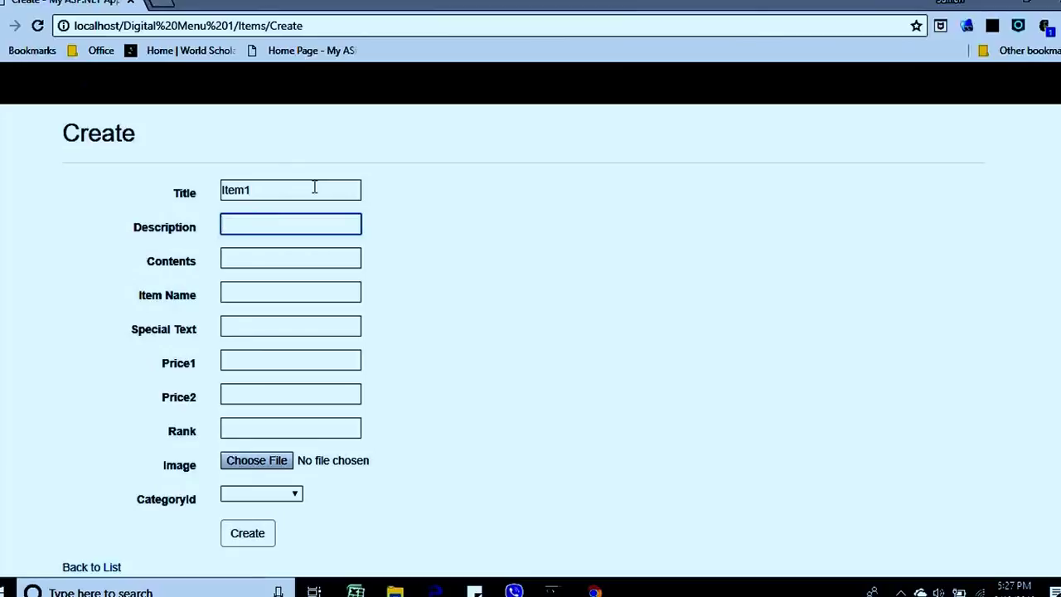
type("DD")
key("BackSpace")
type("best item in town")
Fill in contents '..', item name 'Item 1' and special text 'St'.
left_click(289, 251)
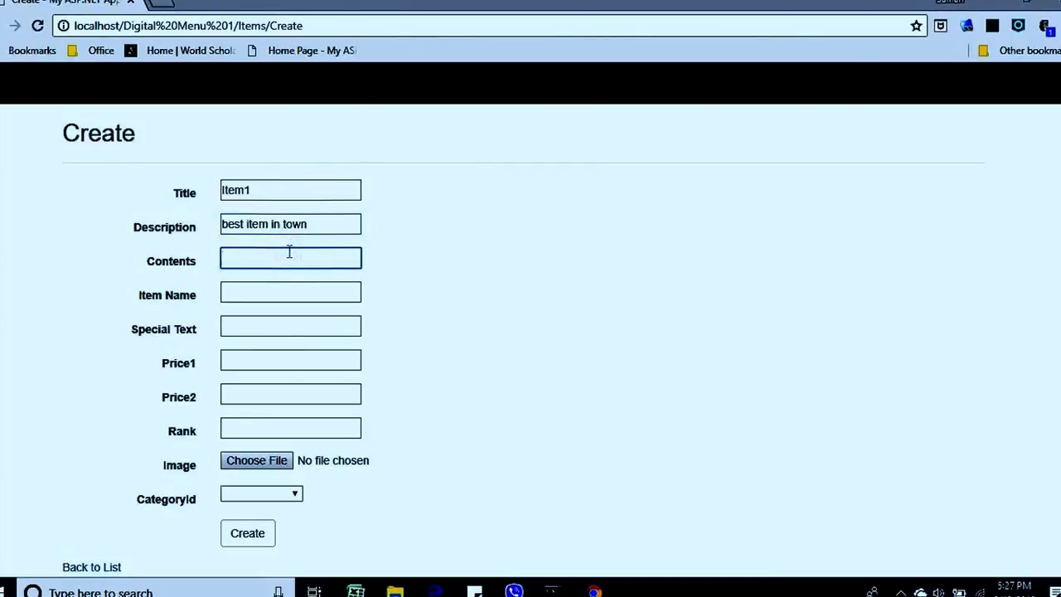
type("..")
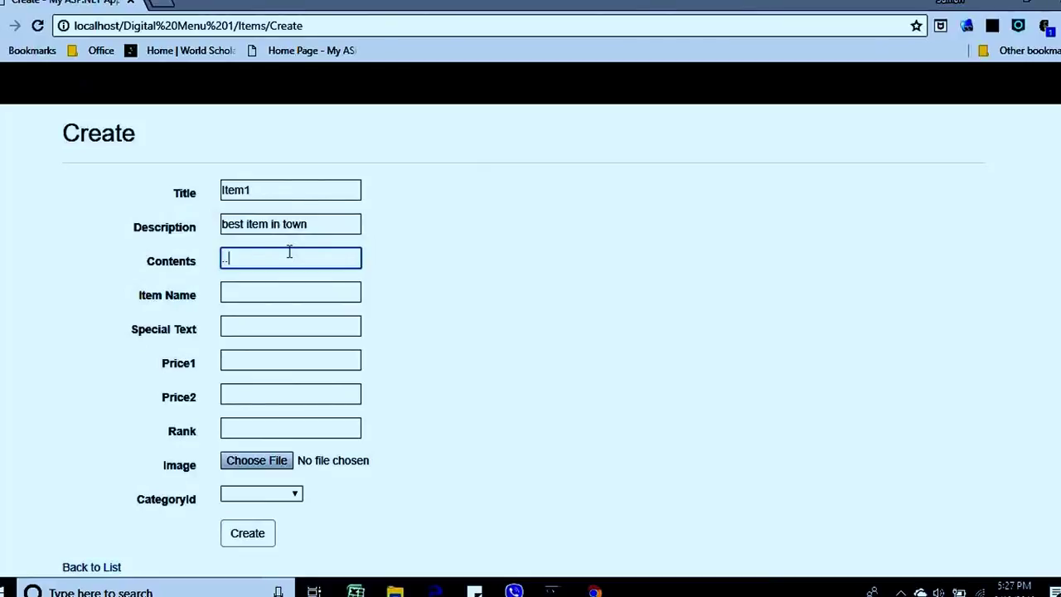
left_click(286, 293)
type("Item")
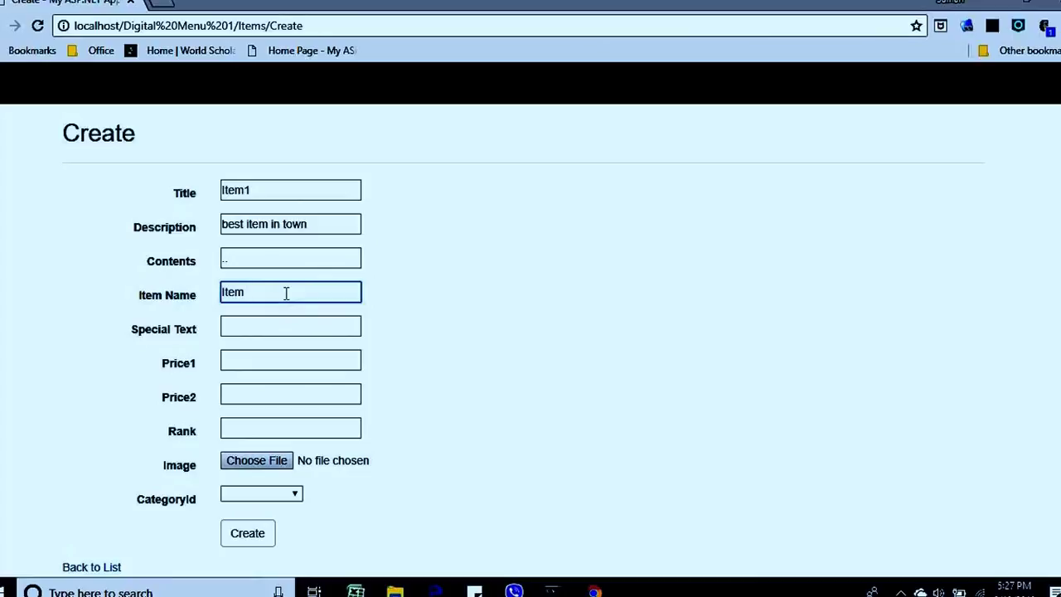
type(" 1")
left_click(257, 322)
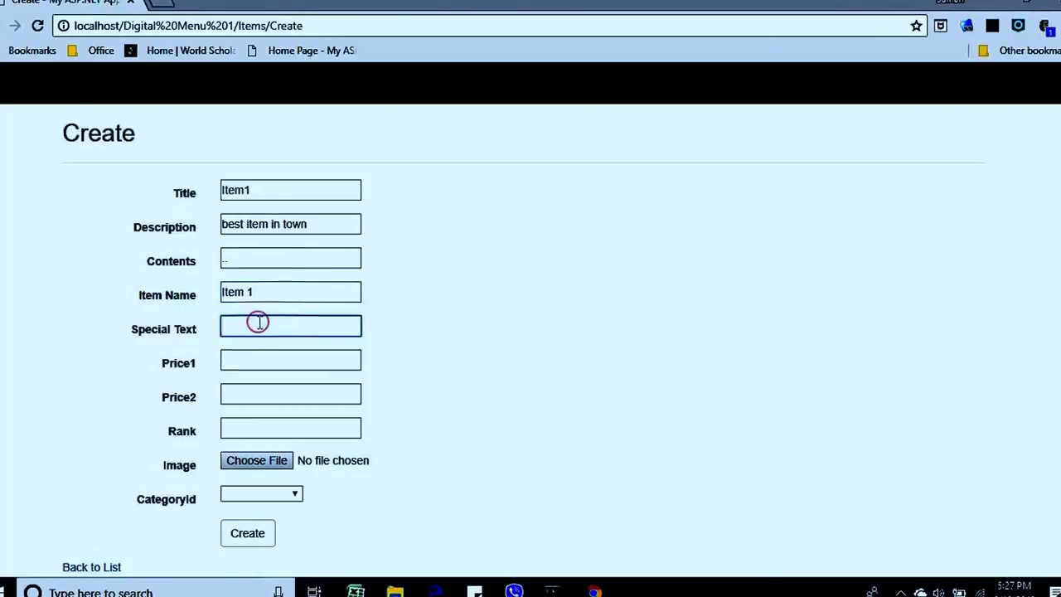
type("St")
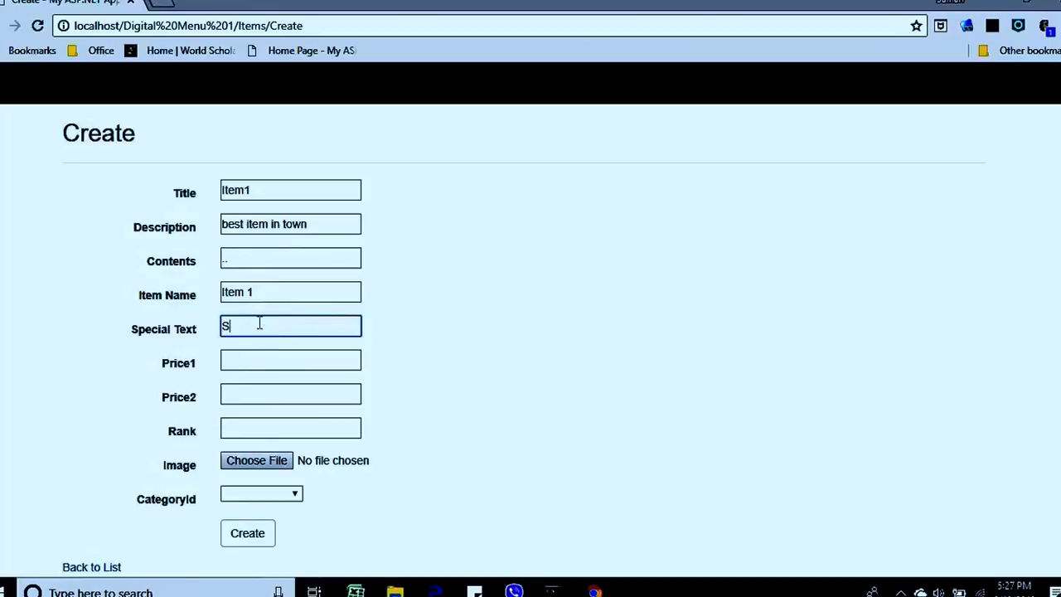
Set the item's prices to 23 and 22 and its rank to 1.
left_click(257, 357)
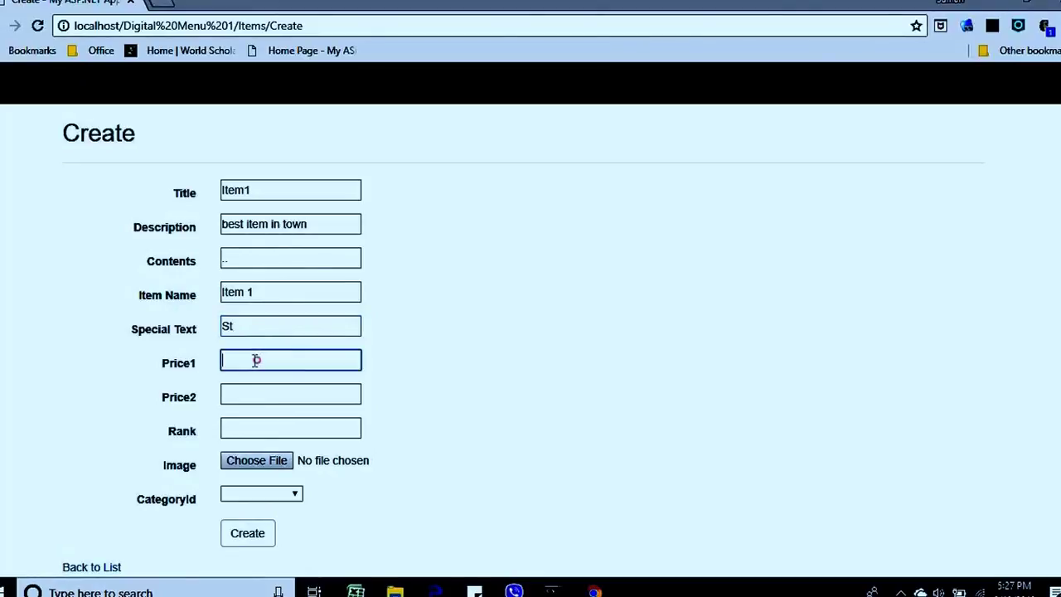
type("23")
left_click(256, 390)
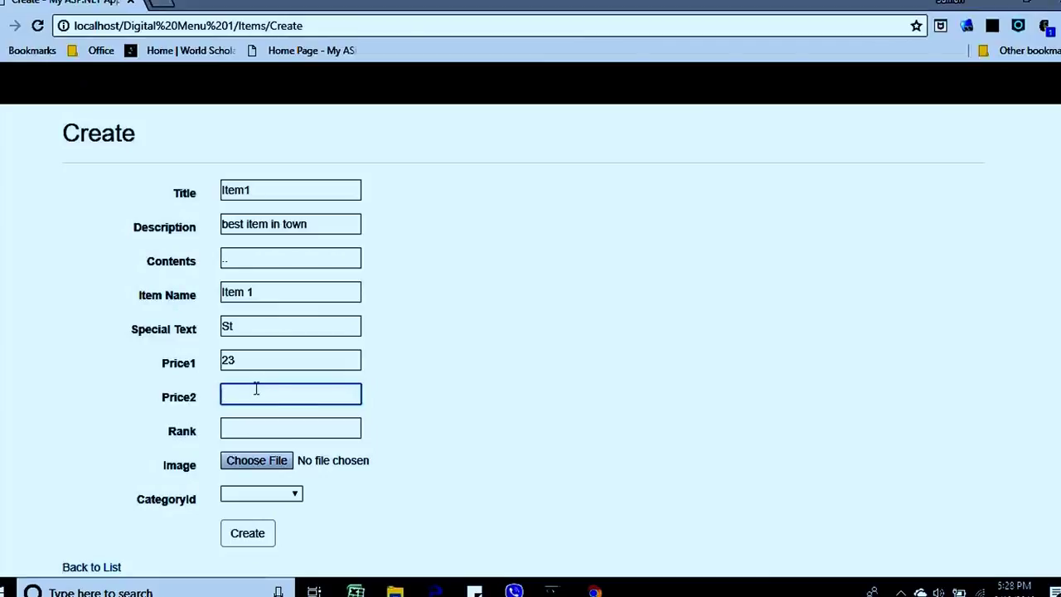
type("22")
left_click(249, 429)
type("1")
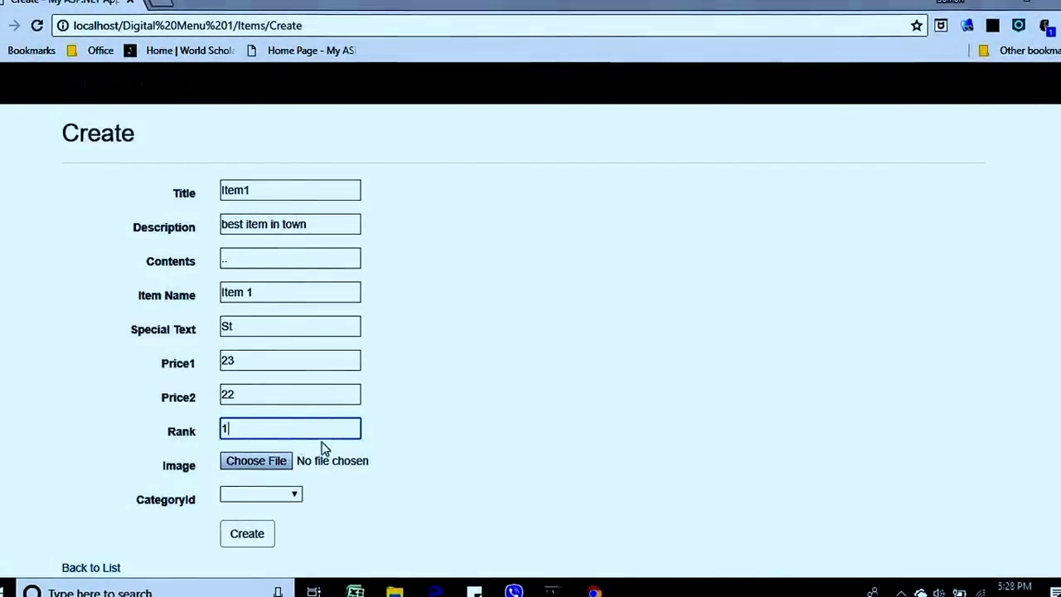
left_click(455, 423)
Attach 2.jpg from the breakfast folder as the item's picture.
left_click(267, 461)
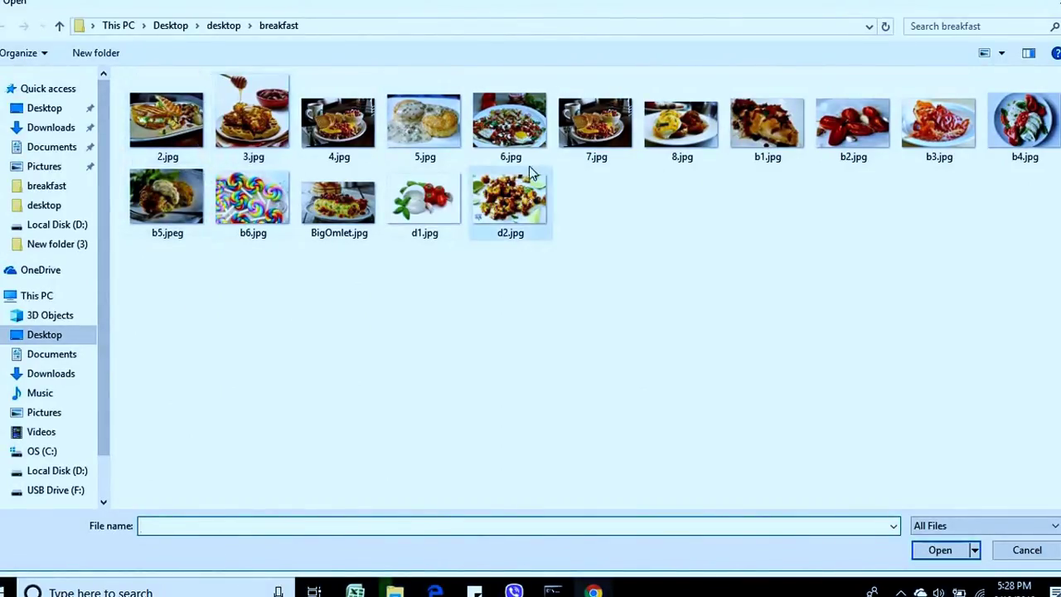
left_click(178, 121)
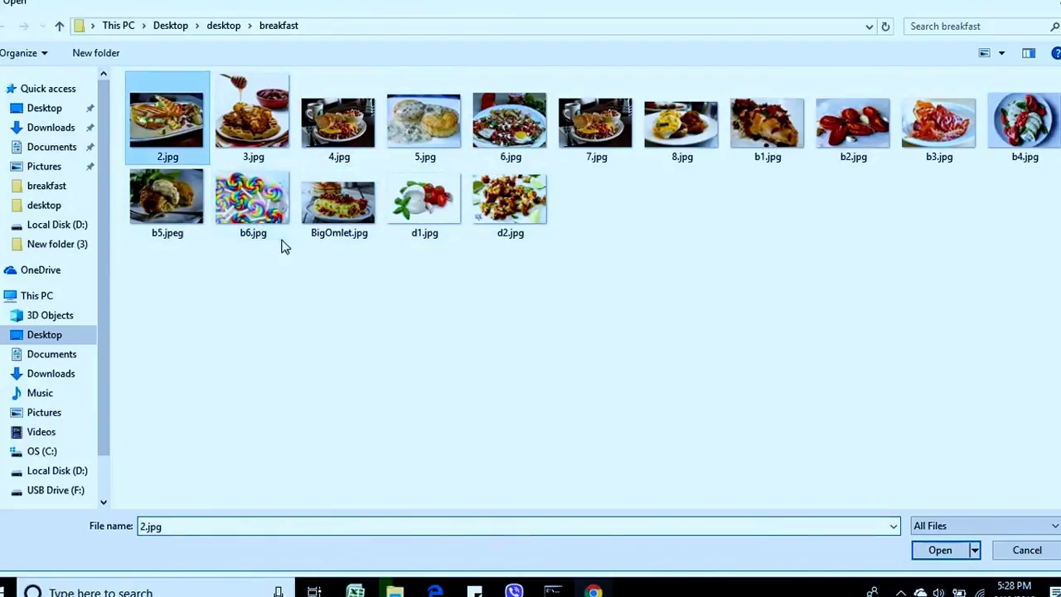
left_click(943, 554)
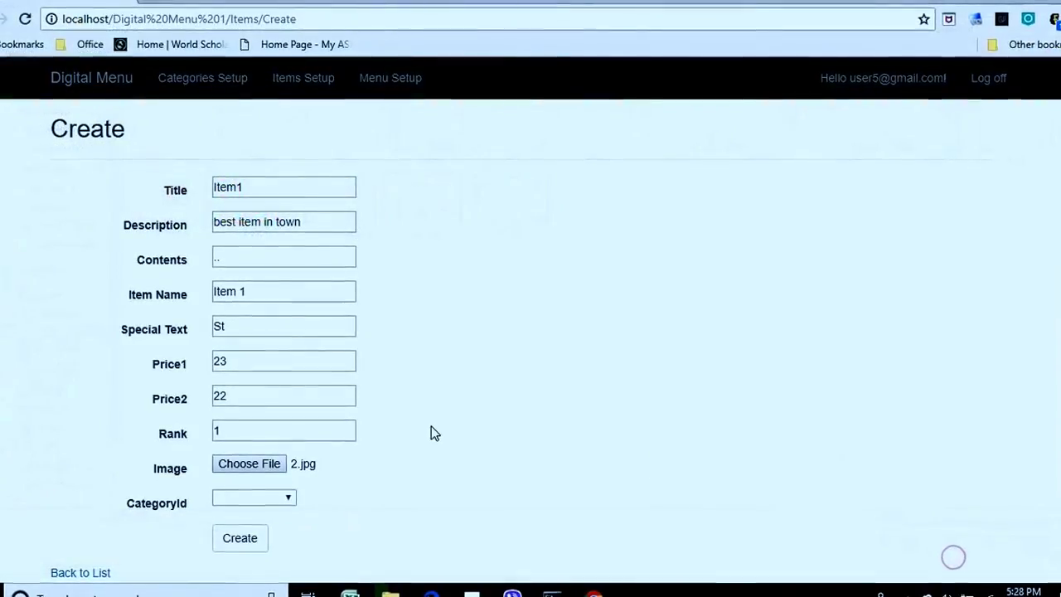
Assign the item to the Vodka Menu category and create it.
left_click(270, 495)
scroll(362, 432, "down", 2)
left_click(282, 421)
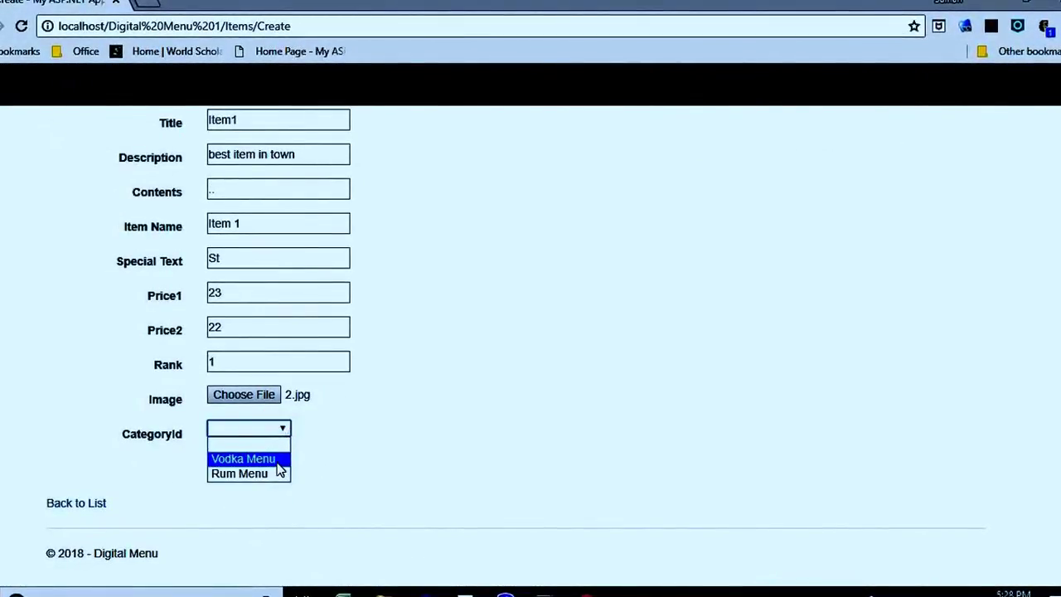
left_click(280, 467)
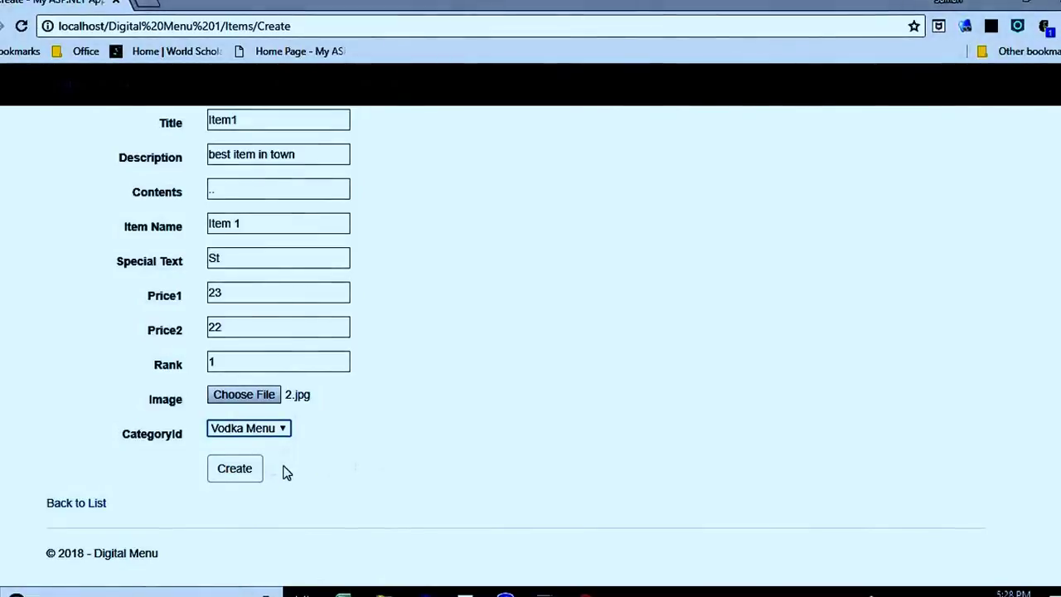
left_click(236, 469)
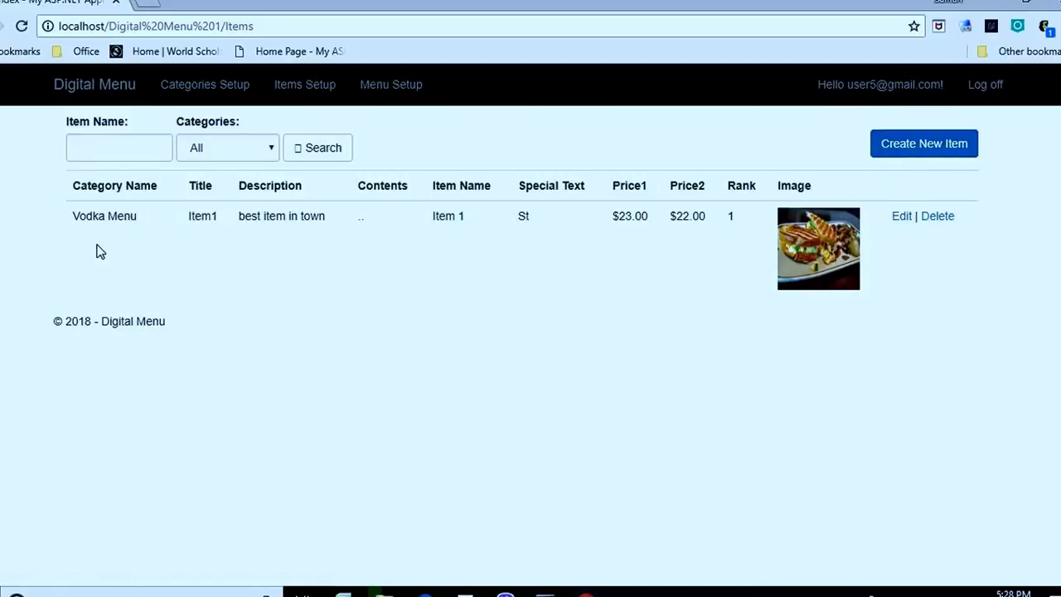
Rename Item1 to Item One, change its description to 'best item in city', and save.
left_click(901, 219)
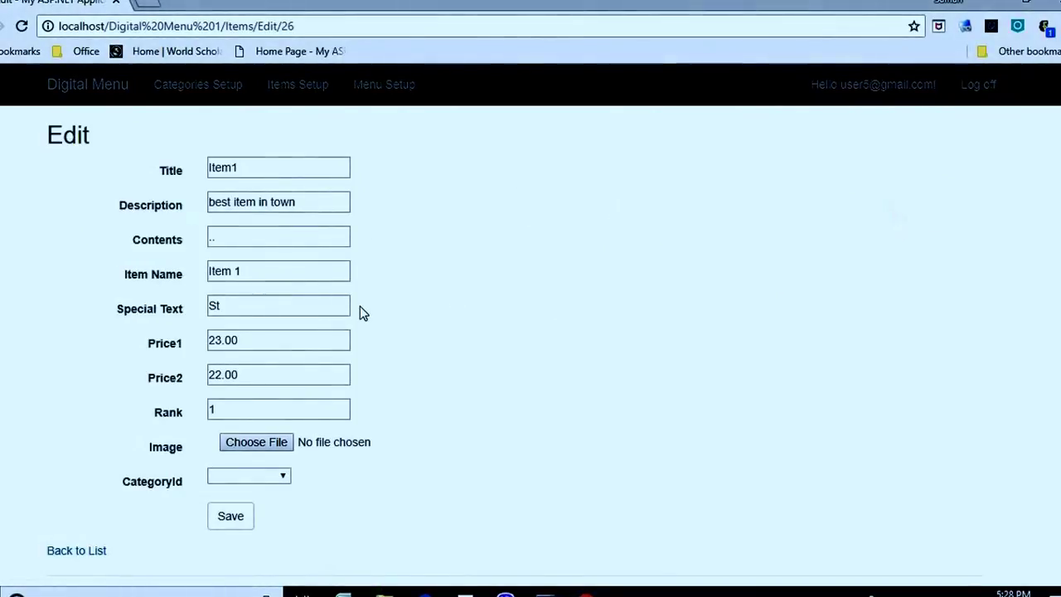
left_click(262, 166)
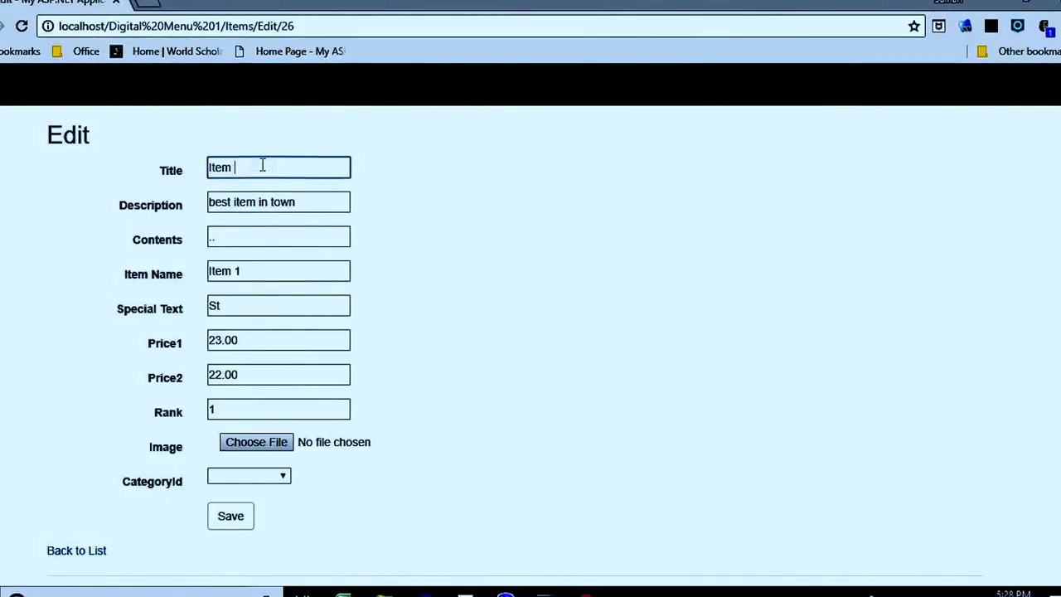
left_click(270, 272)
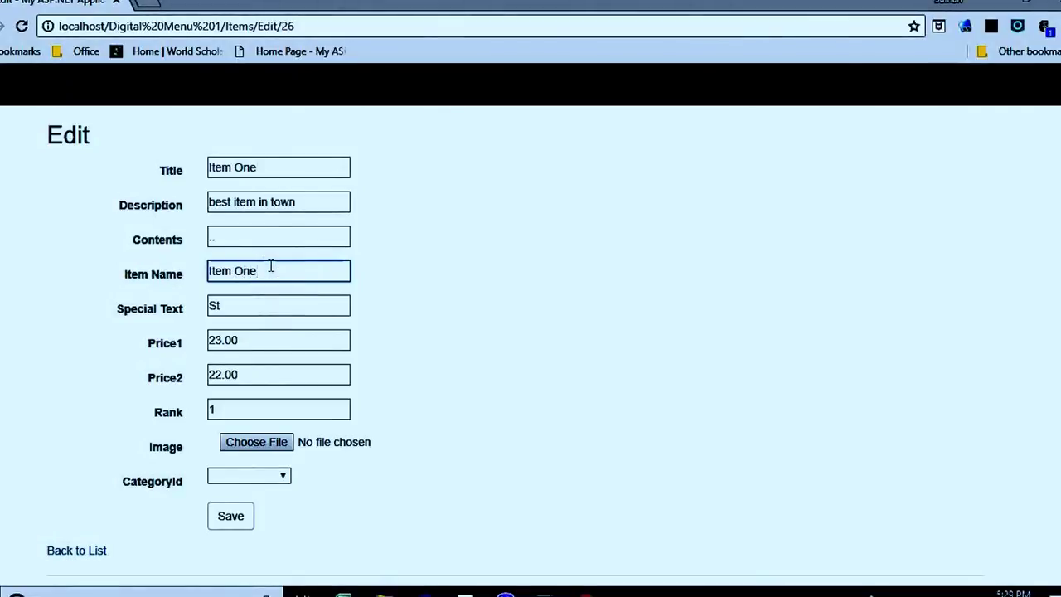
left_click_drag(325, 202, 305, 193)
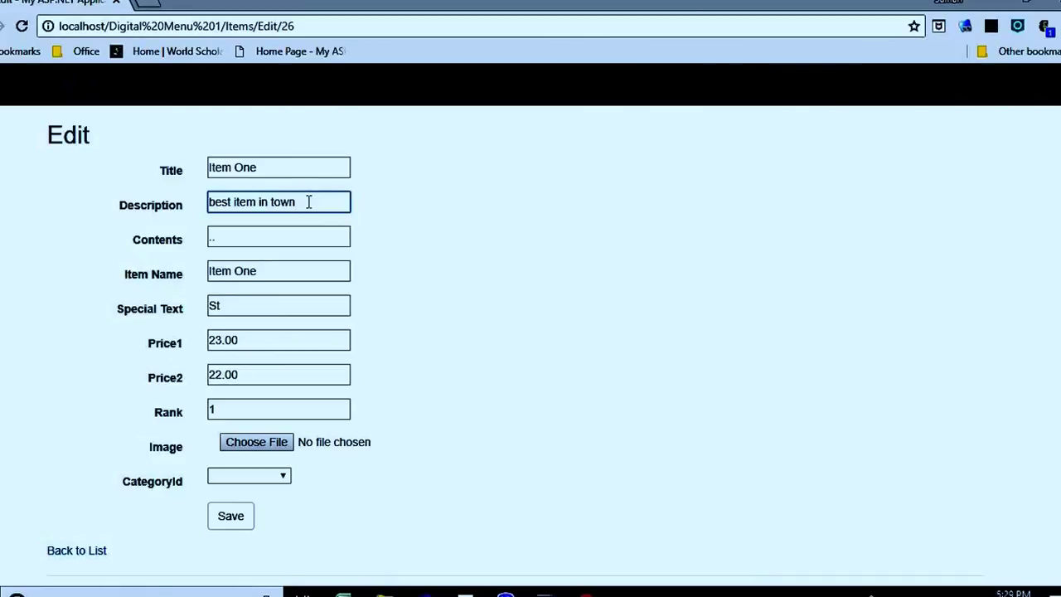
key("BackSpace")
key("BackSpace")
key("BackSpace")
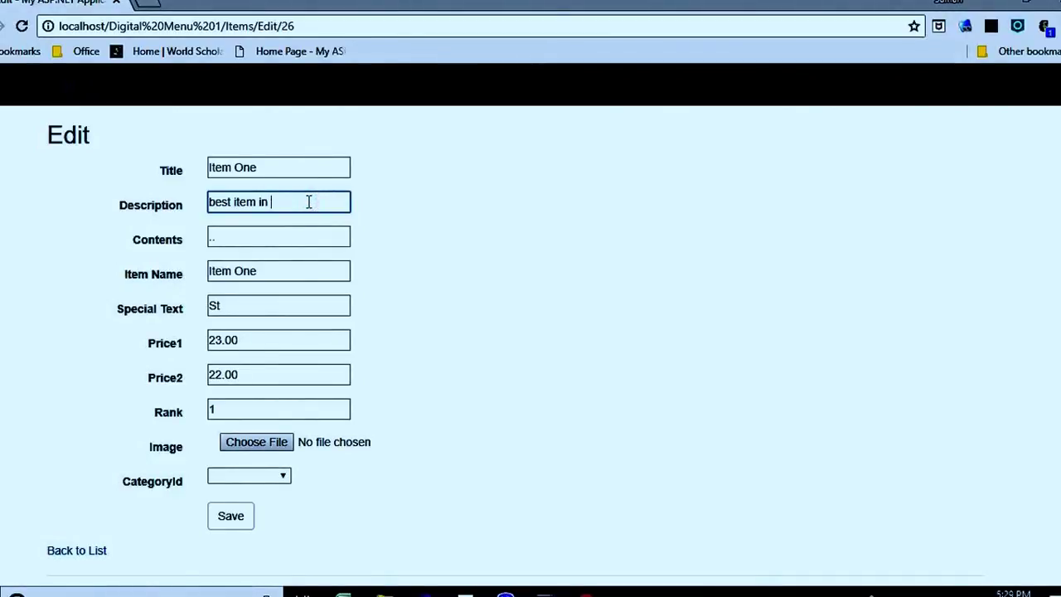
left_click(277, 480)
left_click(247, 502)
left_click(247, 514)
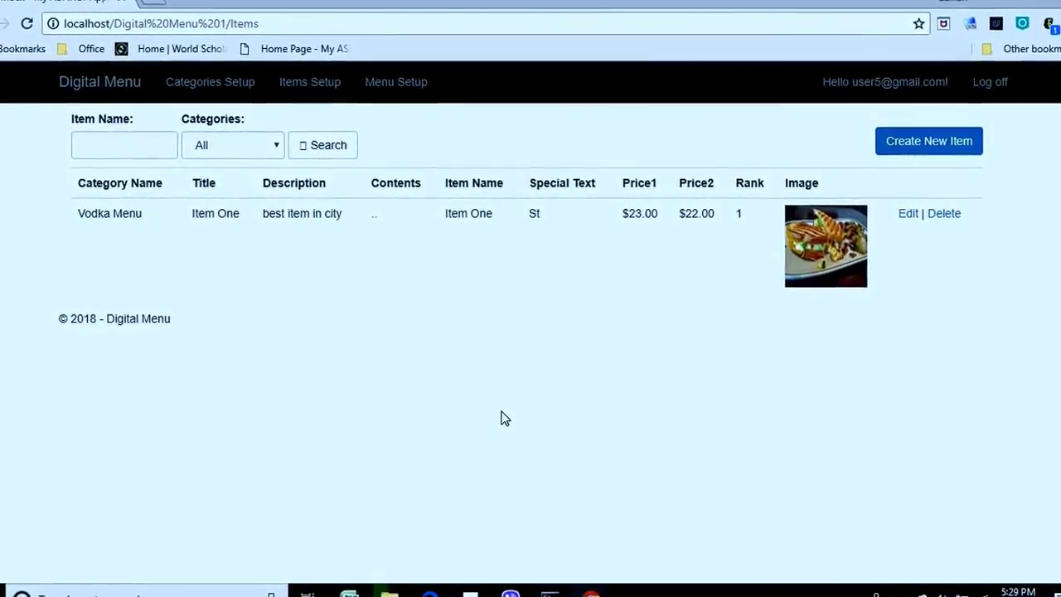
Log off and sign back in with the saved credentials.
left_click(992, 80)
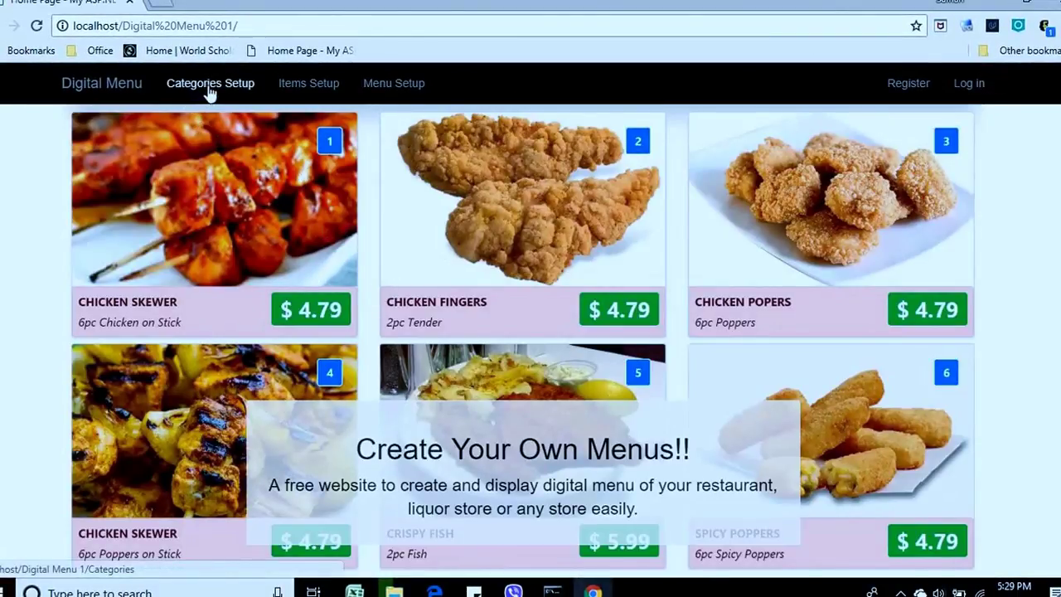
left_click(969, 83)
left_click(198, 317)
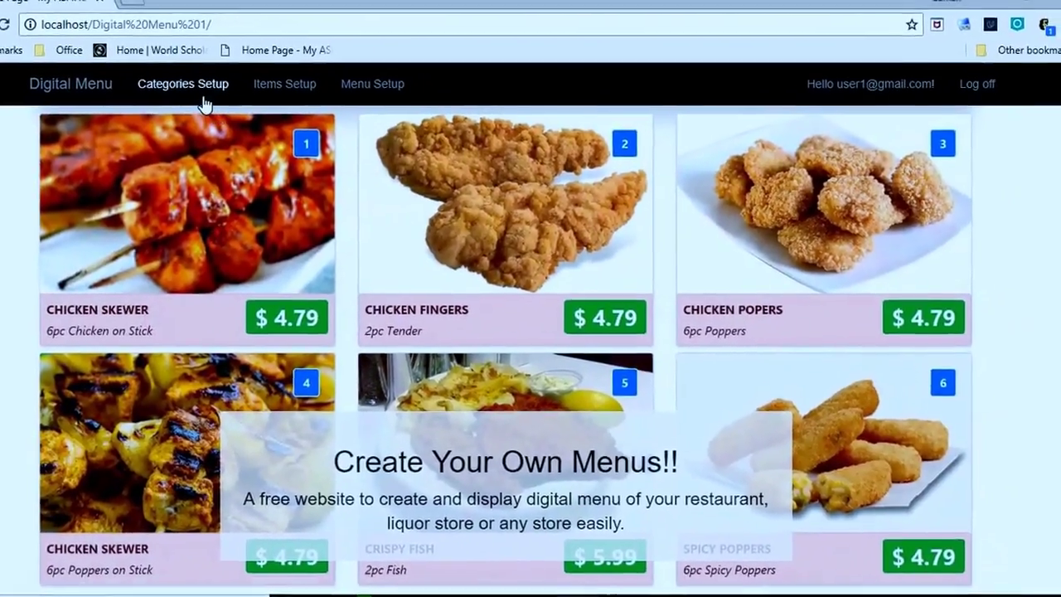
Browse the Categories list and then the full Items list.
left_click(210, 80)
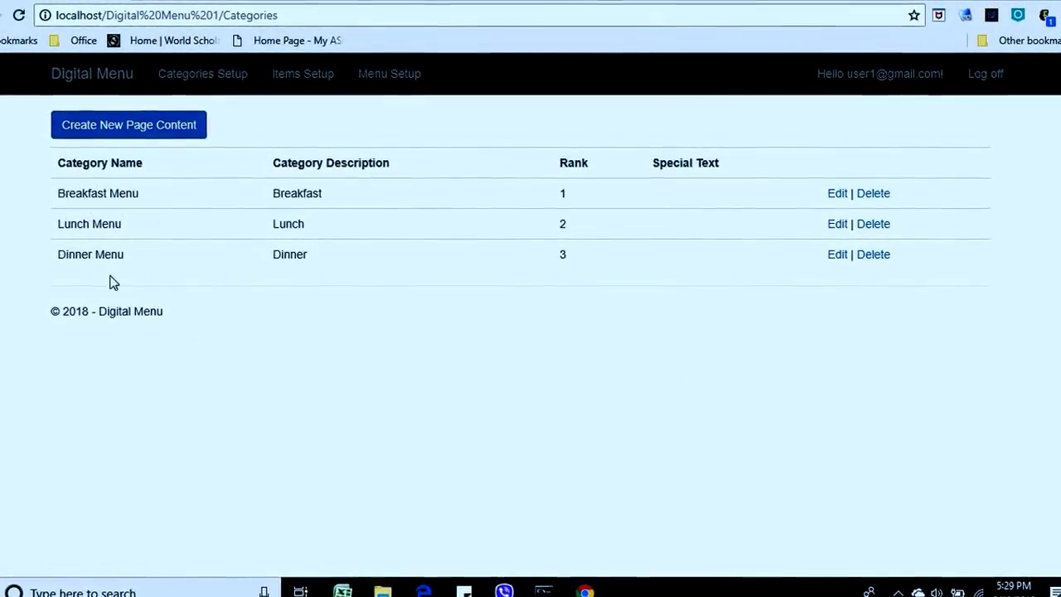
left_click(315, 83)
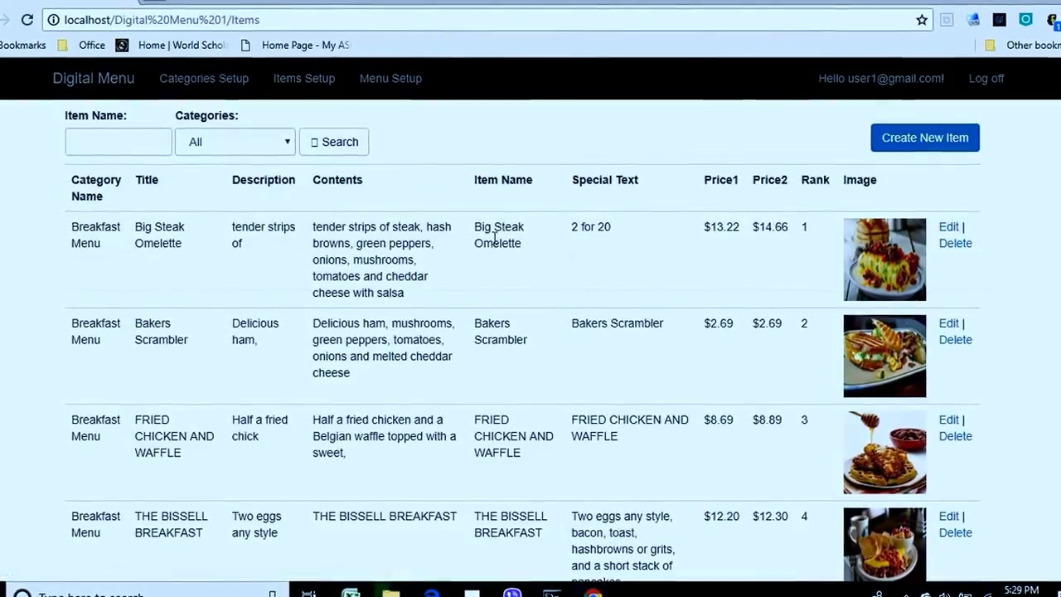
scroll(602, 288, "down", 10)
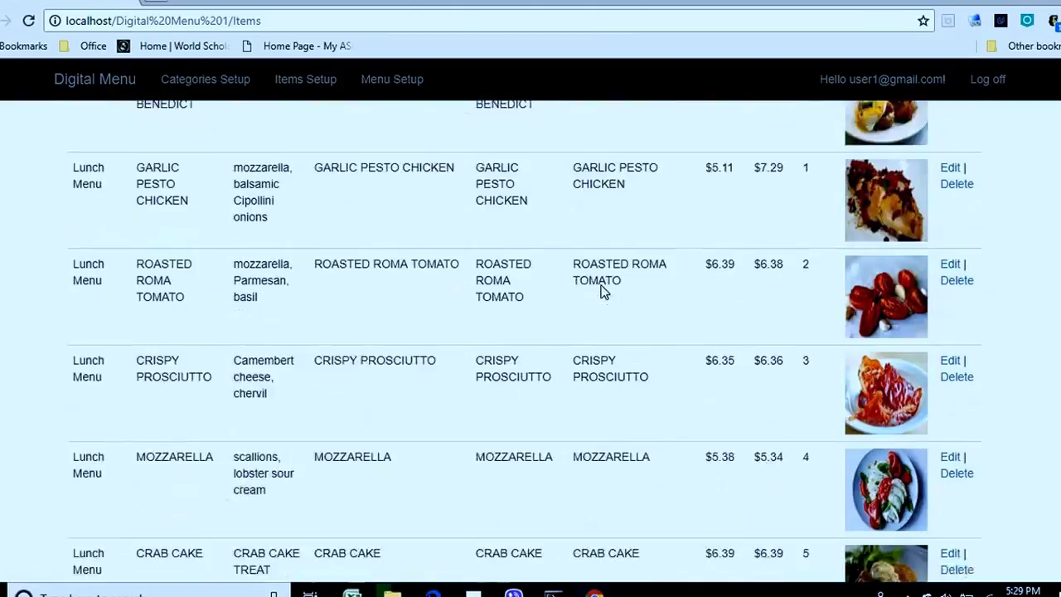
scroll(602, 289, "down", 3)
scroll(602, 289, "up", 15)
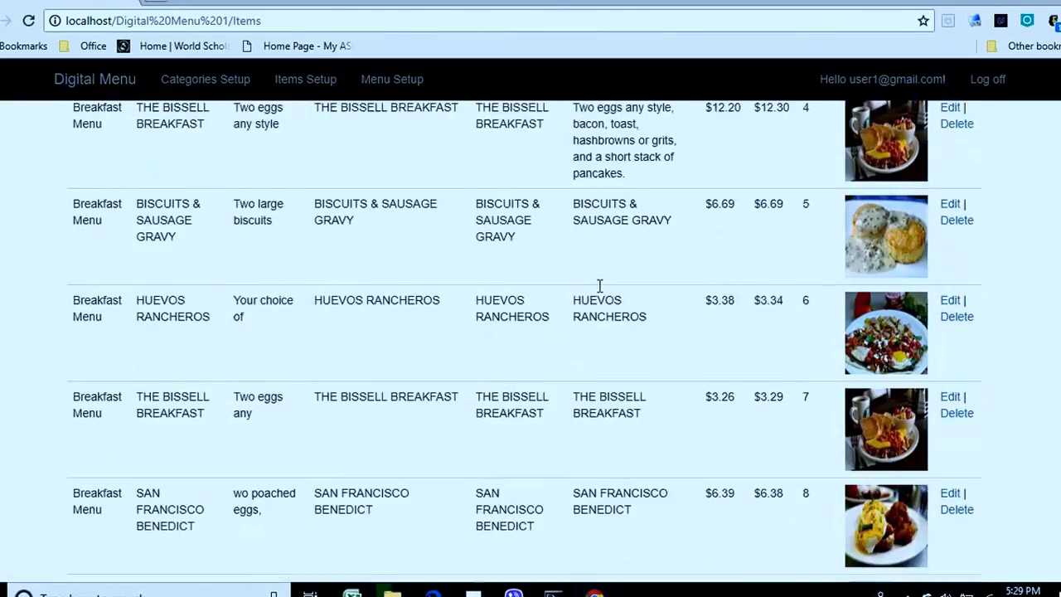
scroll(373, 263, "up", 3)
Filter the Items list to Breakfast Menu, then to Lunch Menu.
left_click(281, 142)
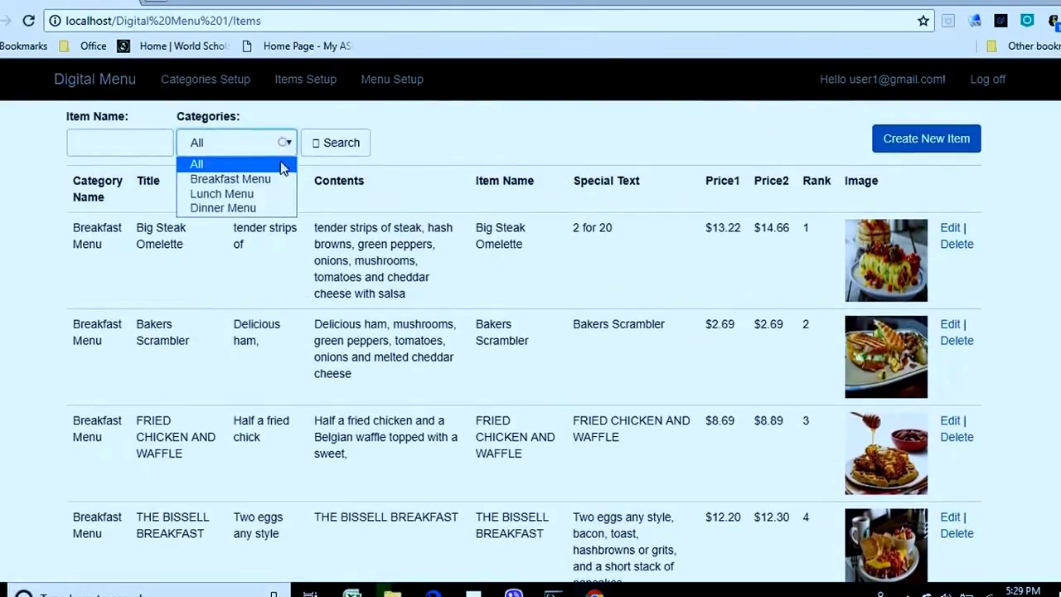
left_click(280, 175)
left_click(327, 141)
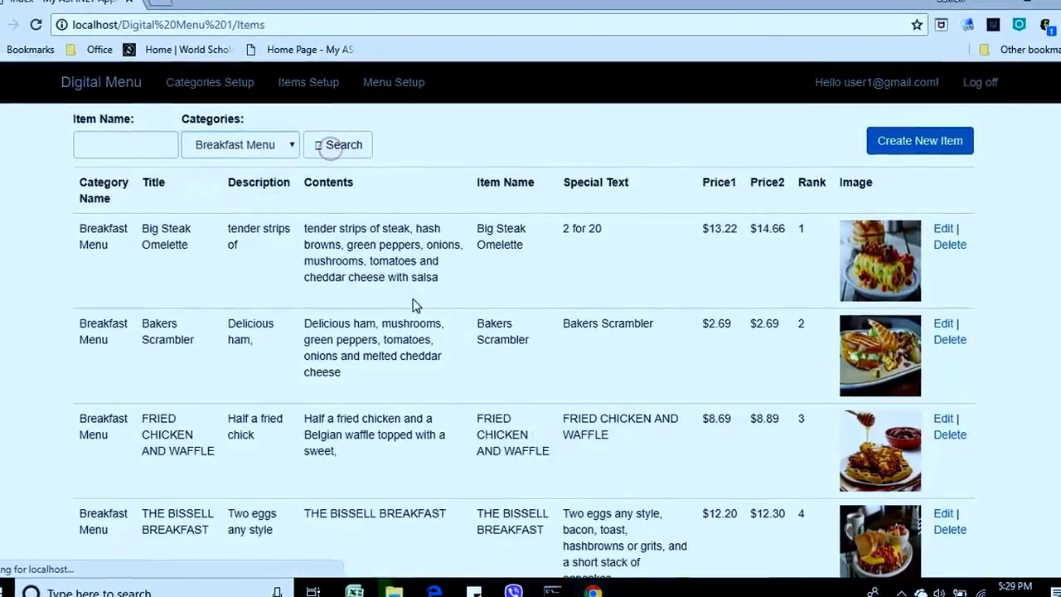
scroll(414, 300, "down", 5)
scroll(463, 306, "up", 5)
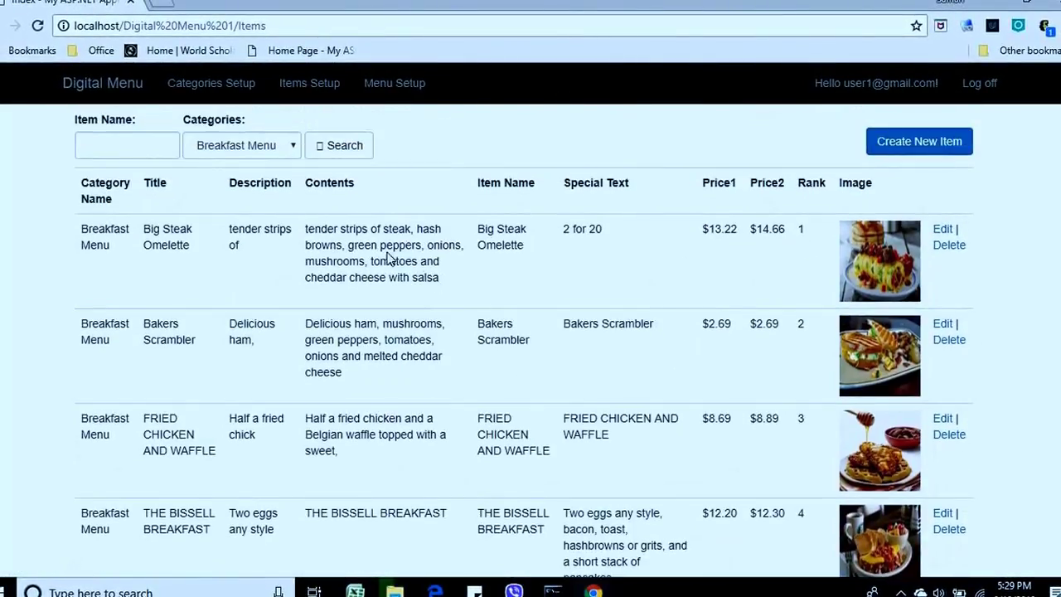
left_click(286, 147)
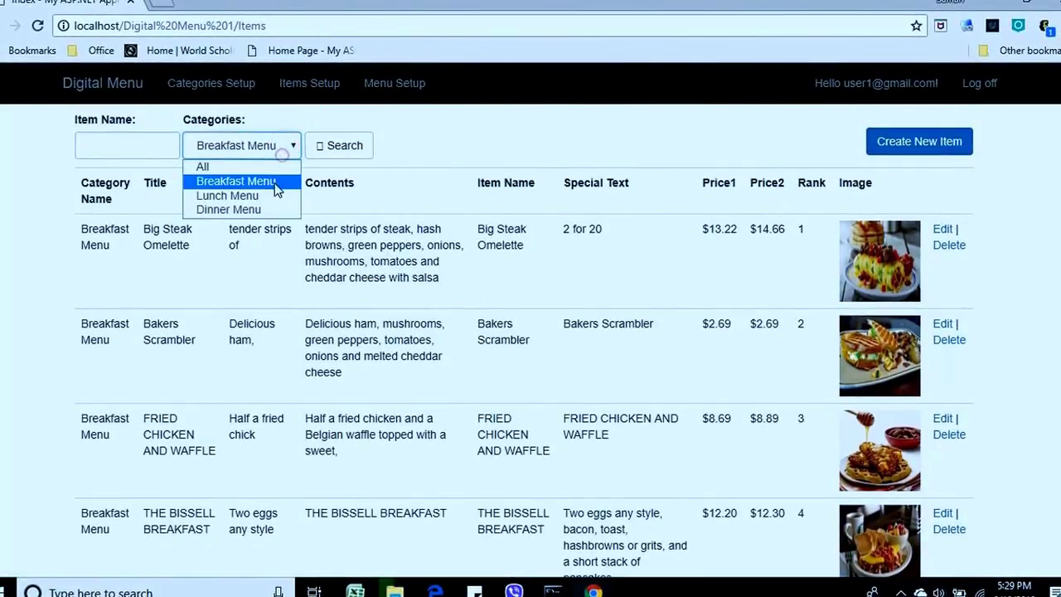
left_click(265, 197)
left_click(340, 149)
scroll(462, 296, "down", 3)
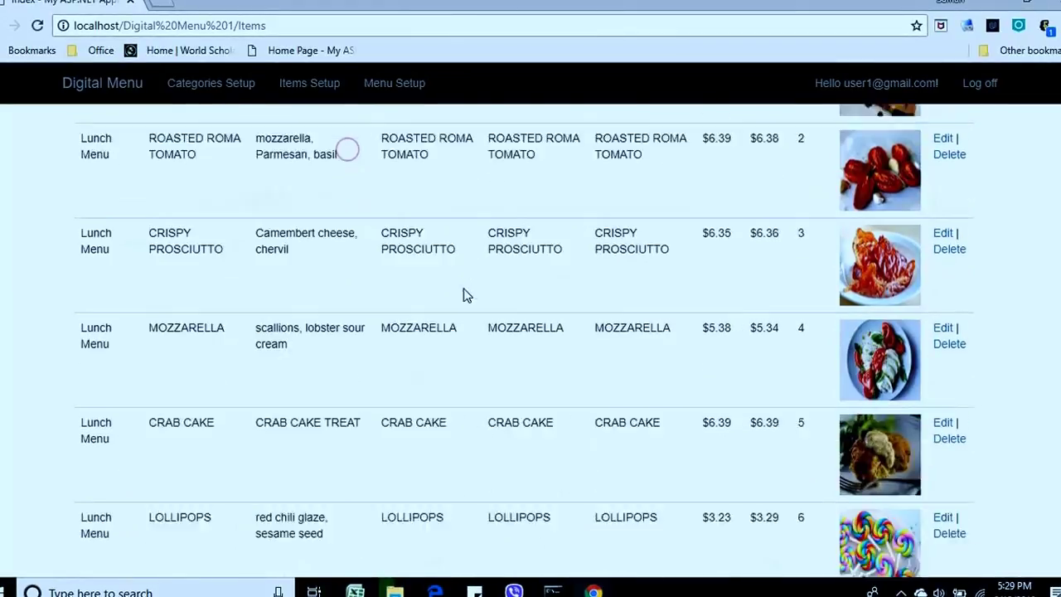
scroll(481, 339, "up", 4)
Filter the items to Dinner Menu, then go to Menu Setup.
left_click(282, 147)
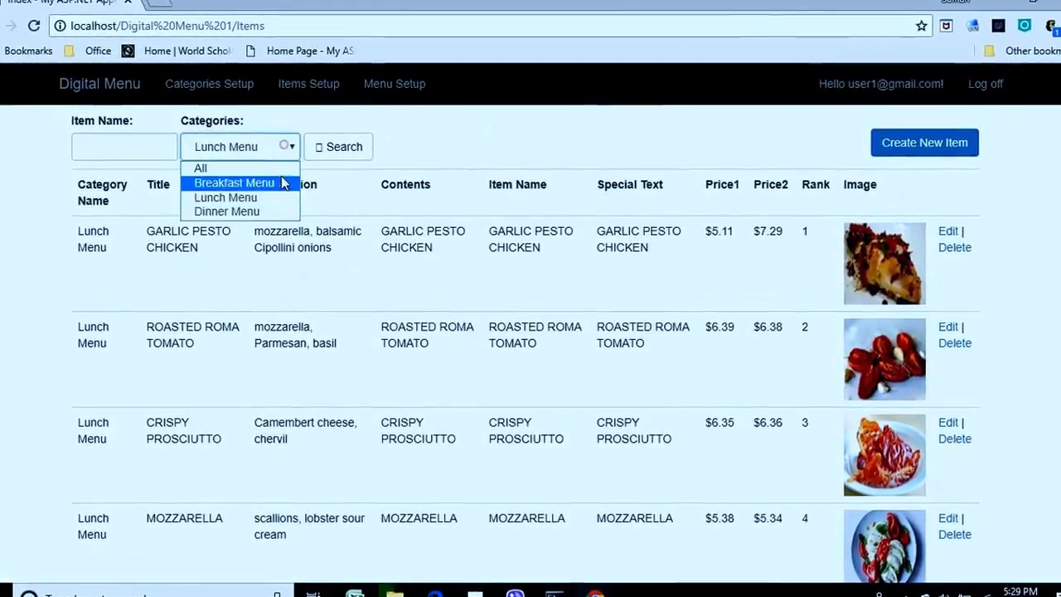
left_click(270, 209)
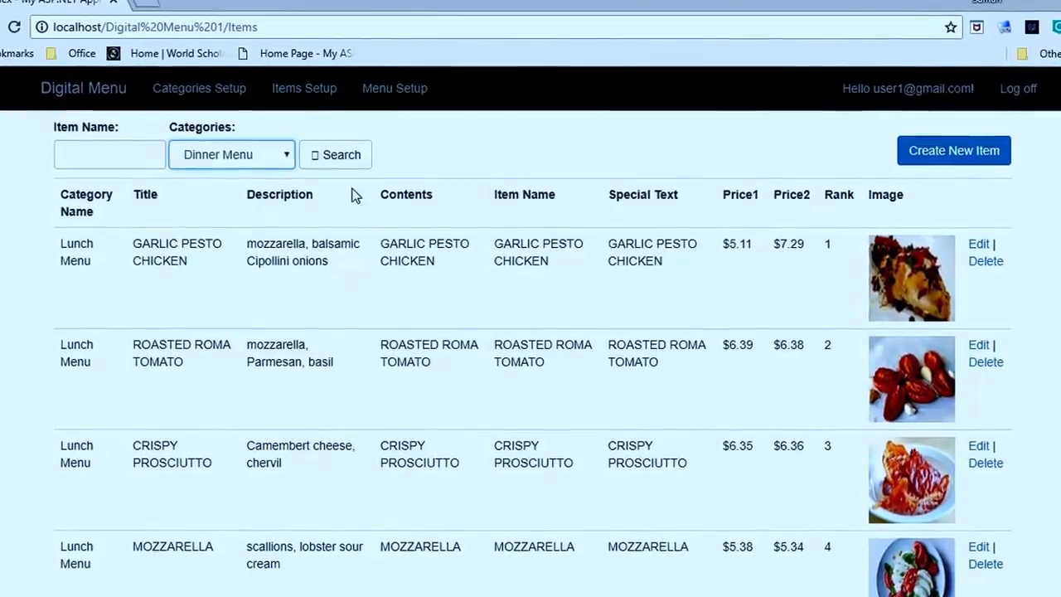
scroll(352, 224, "down", 5)
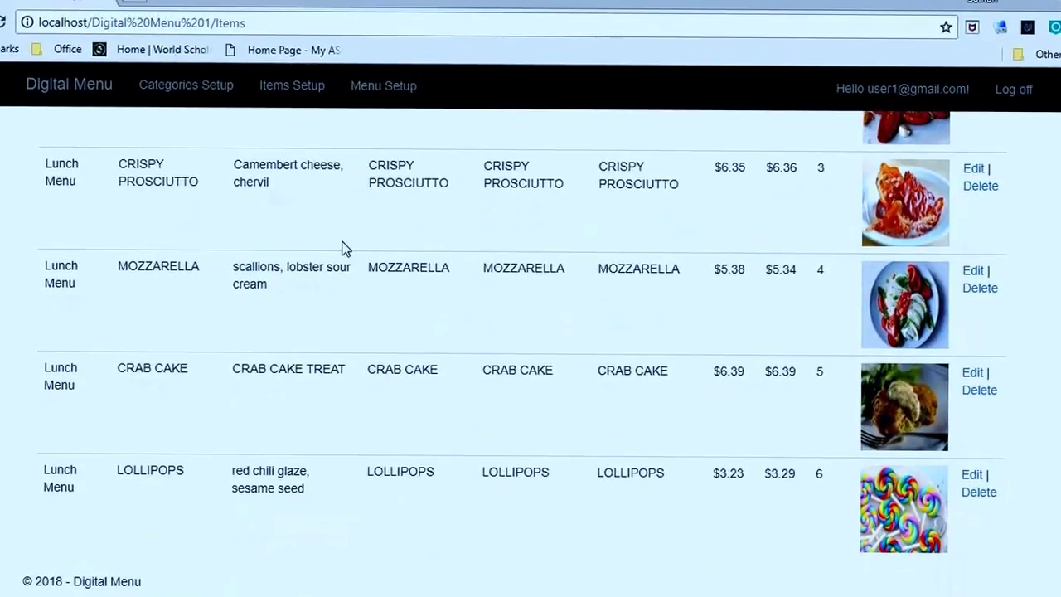
scroll(346, 248, "up", 5)
left_click(310, 114)
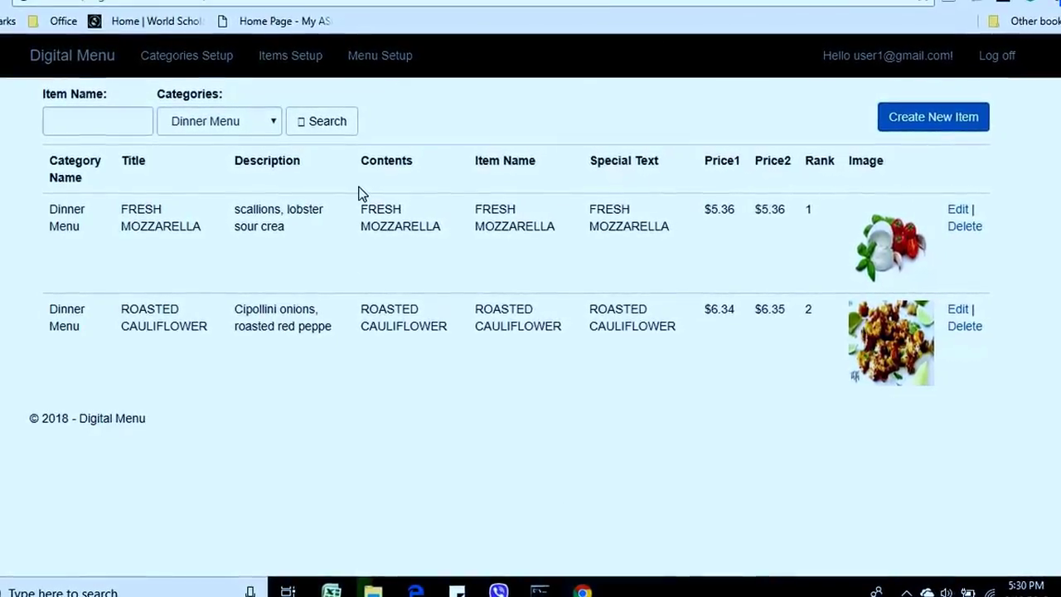
left_click(379, 64)
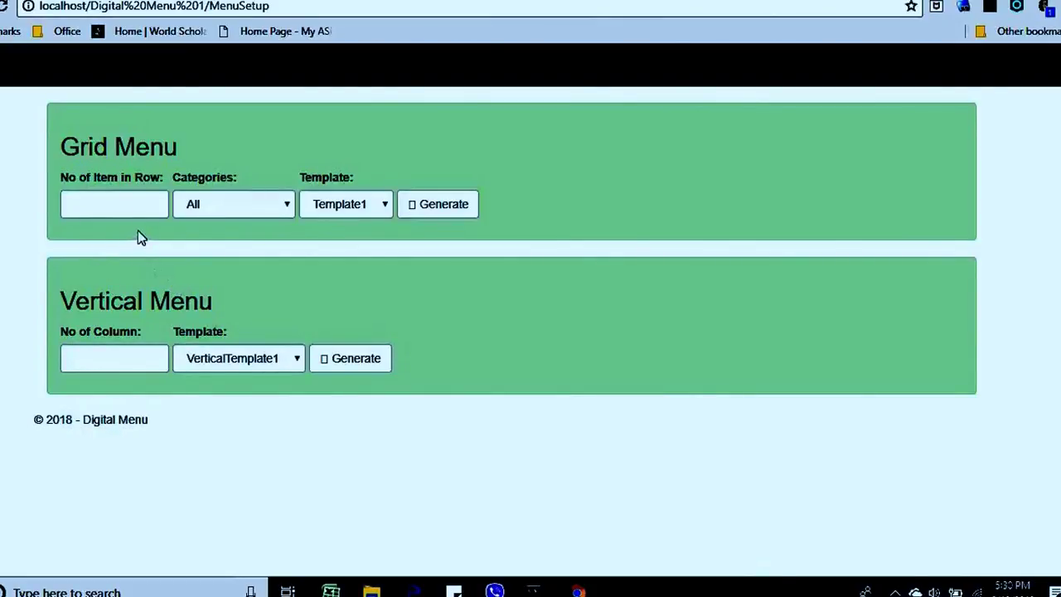
Set No of Item in Row to 4 for the grid menu.
left_click(135, 206)
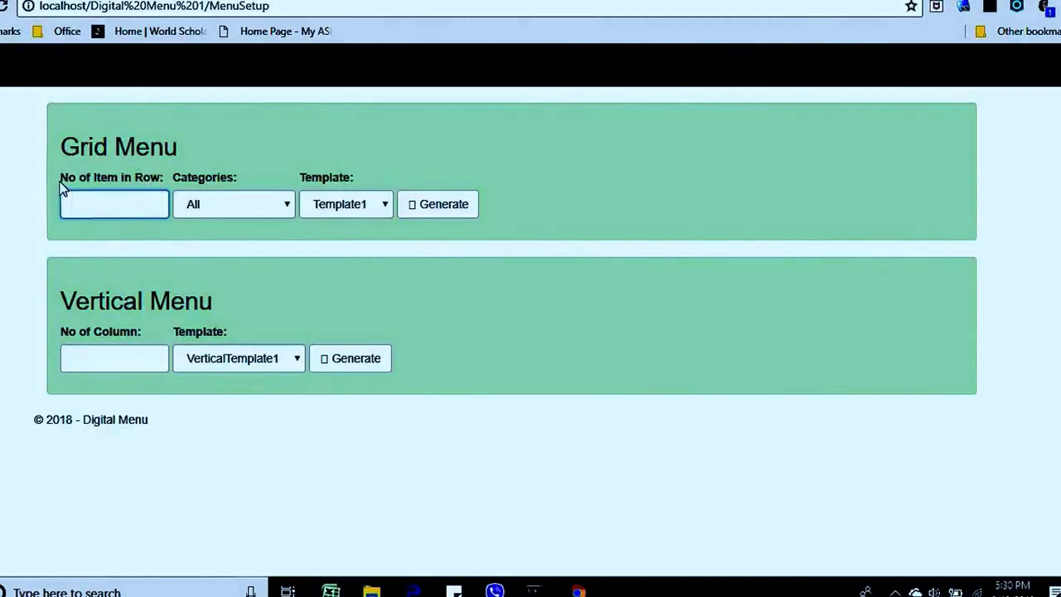
left_click_drag(60, 186, 182, 189)
left_click_drag(249, 187, 340, 182)
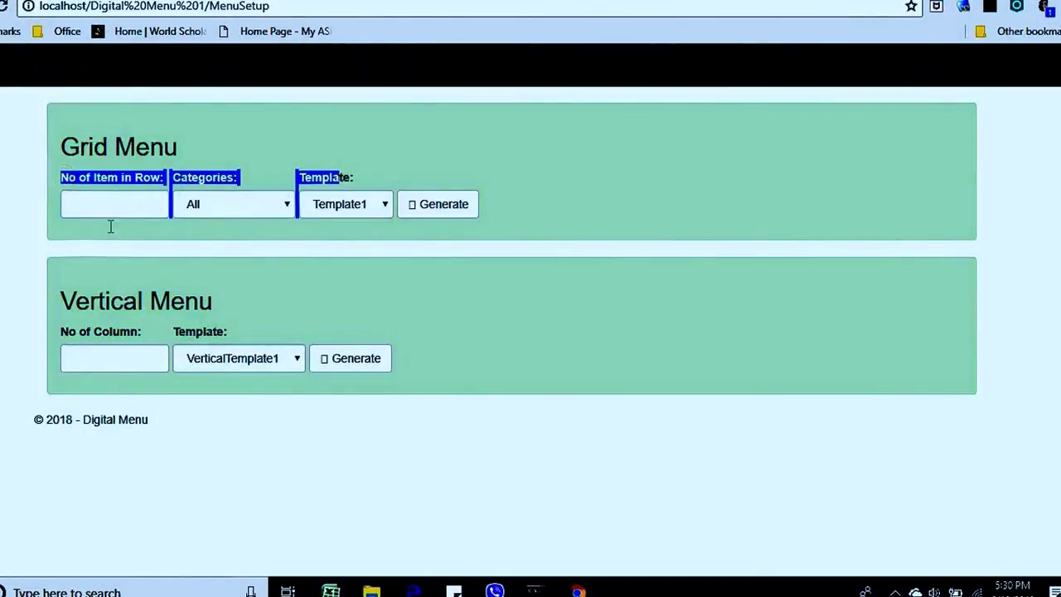
left_click(84, 251)
left_click(116, 204)
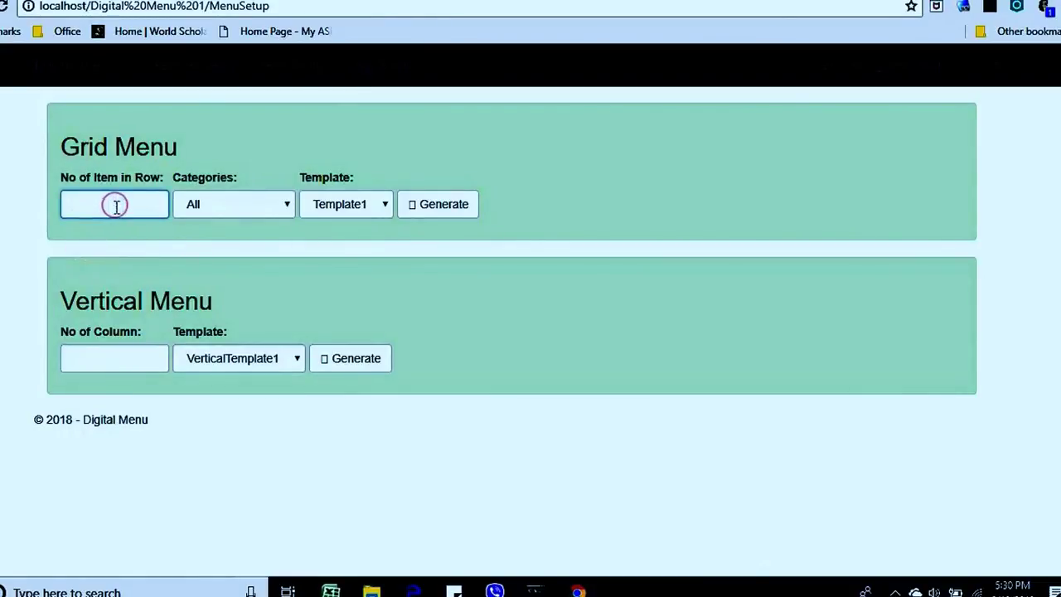
Choose Breakfast Menu as the grid category, keeping Template1 as the template.
left_click(245, 210)
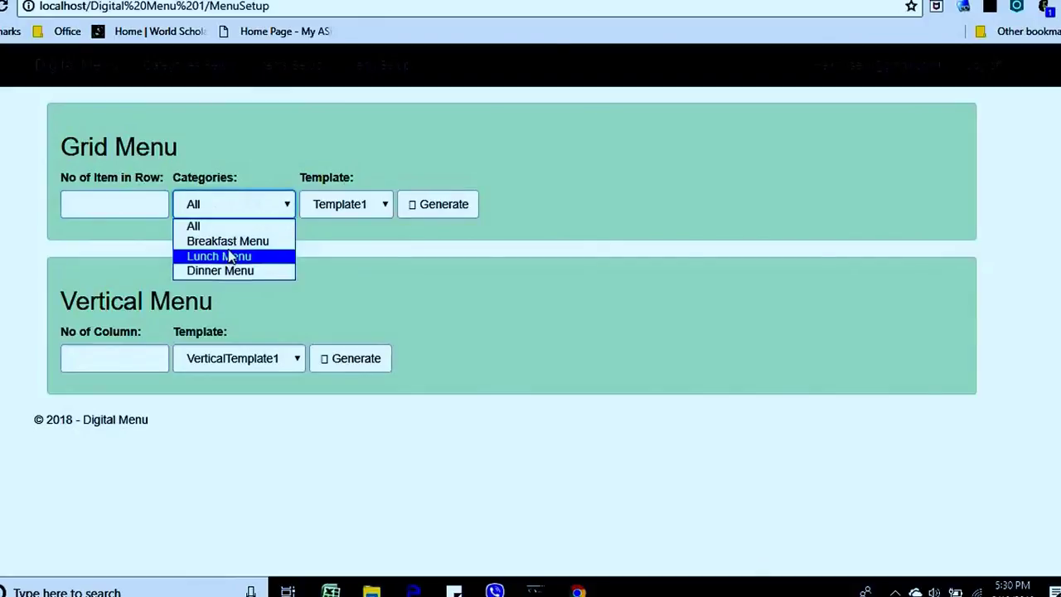
key("Up")
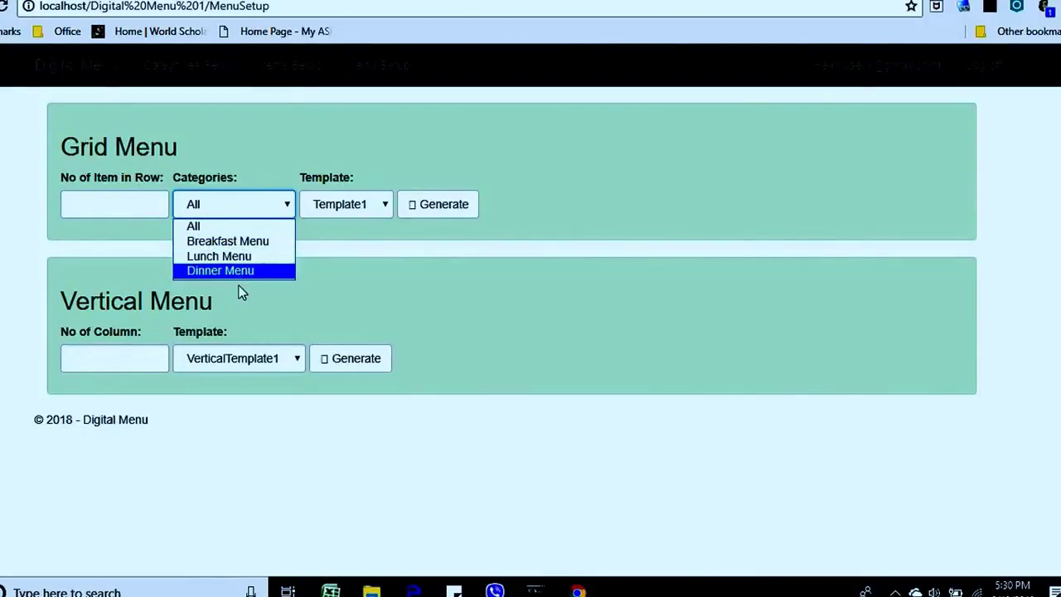
left_click(342, 246)
left_click(351, 205)
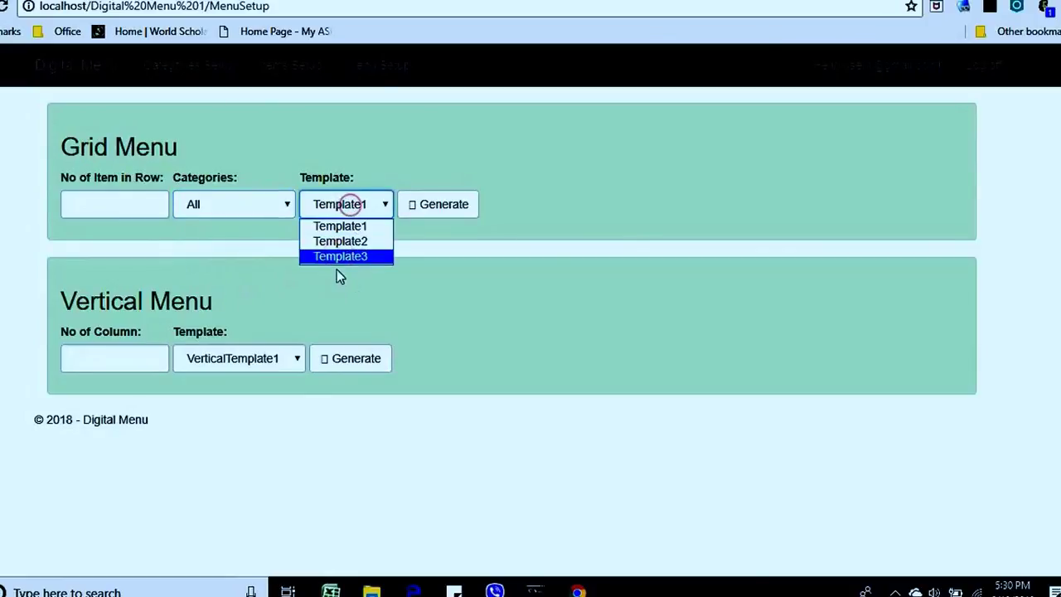
left_click(476, 251)
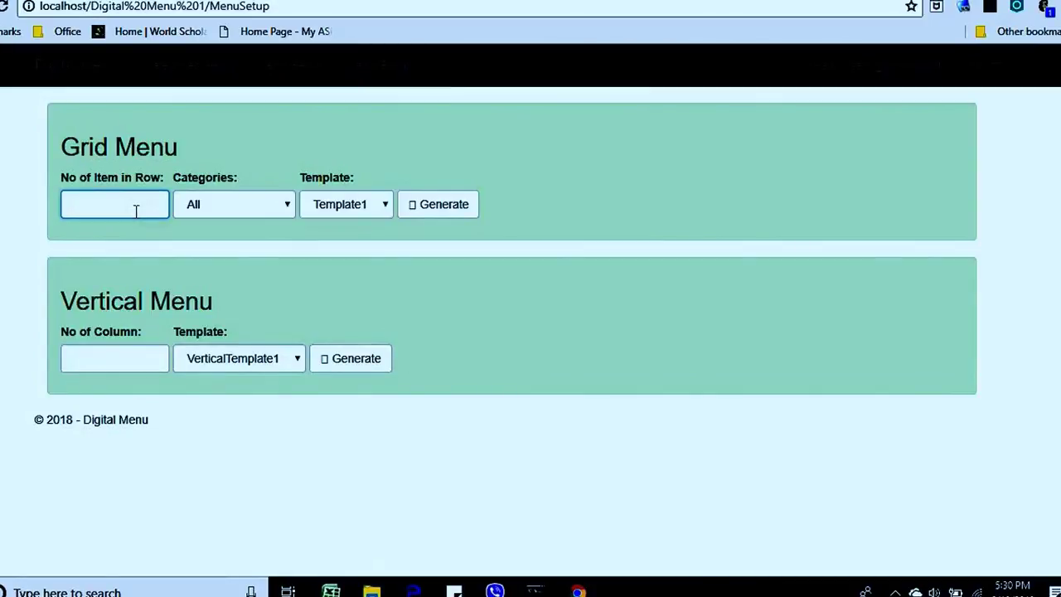
left_click(224, 209)
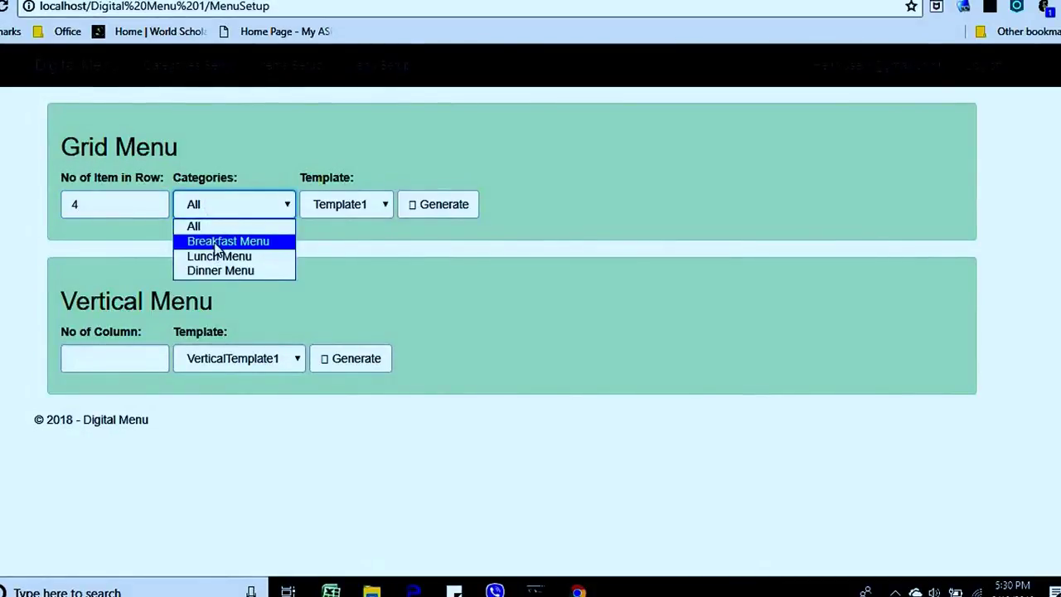
left_click(216, 242)
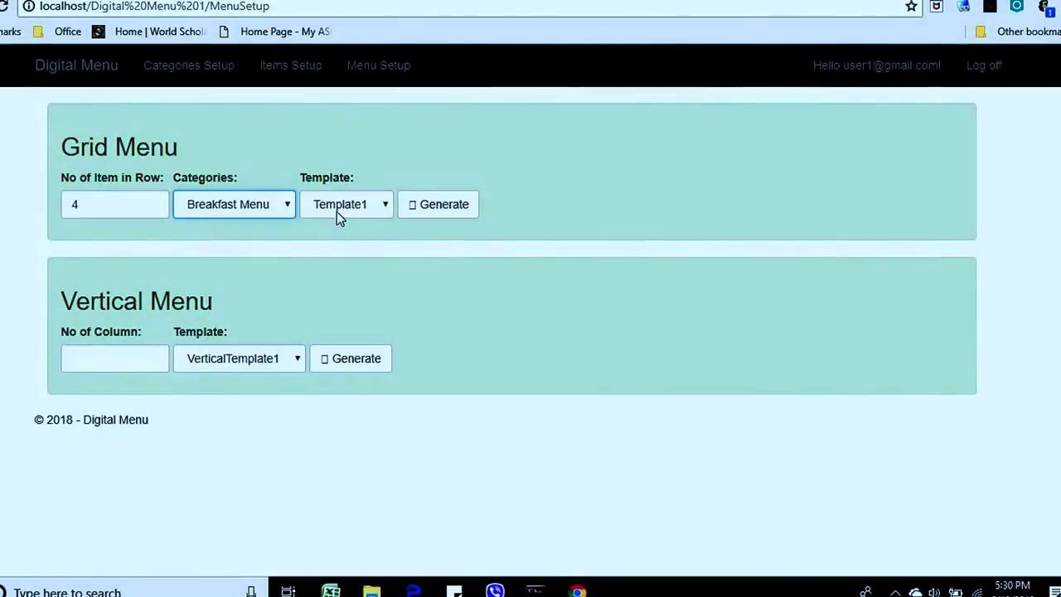
Generate the Breakfast Menu grid, then regenerate it at 3 items per row.
left_click(443, 211)
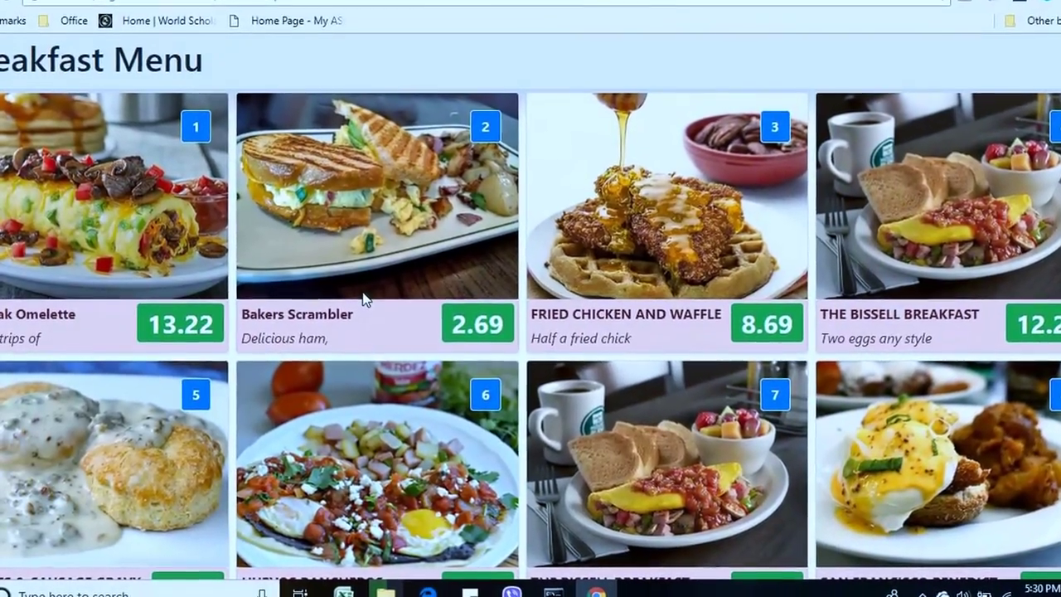
scroll(368, 295, "down", 1)
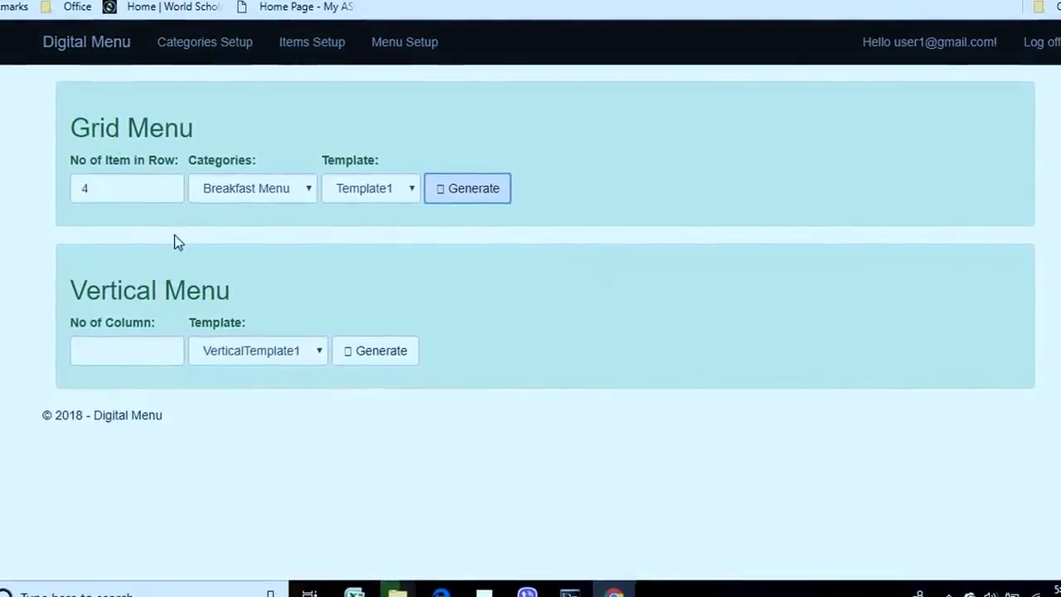
double_click(121, 194)
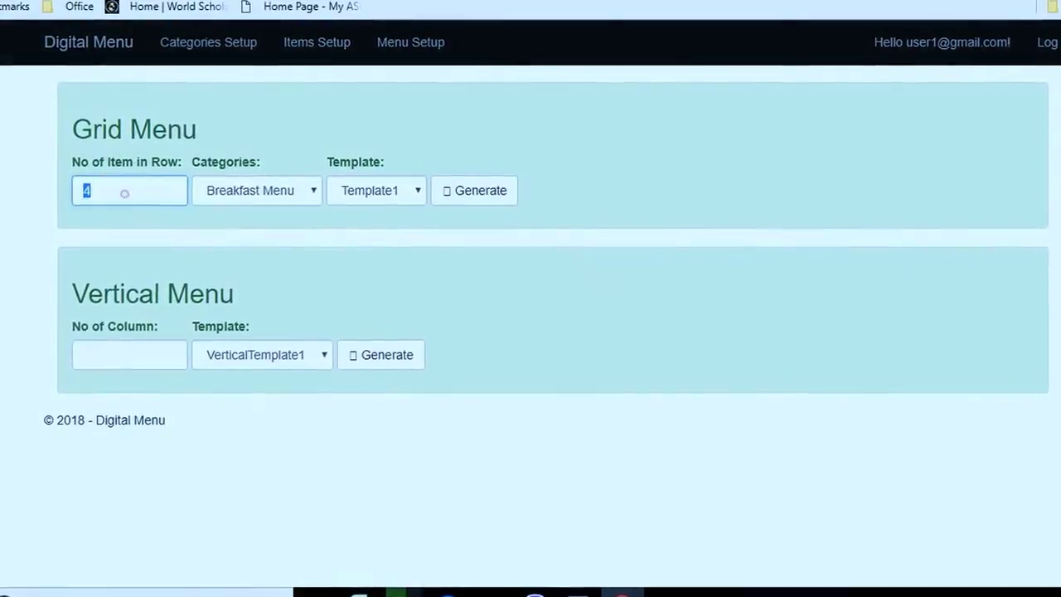
type("3")
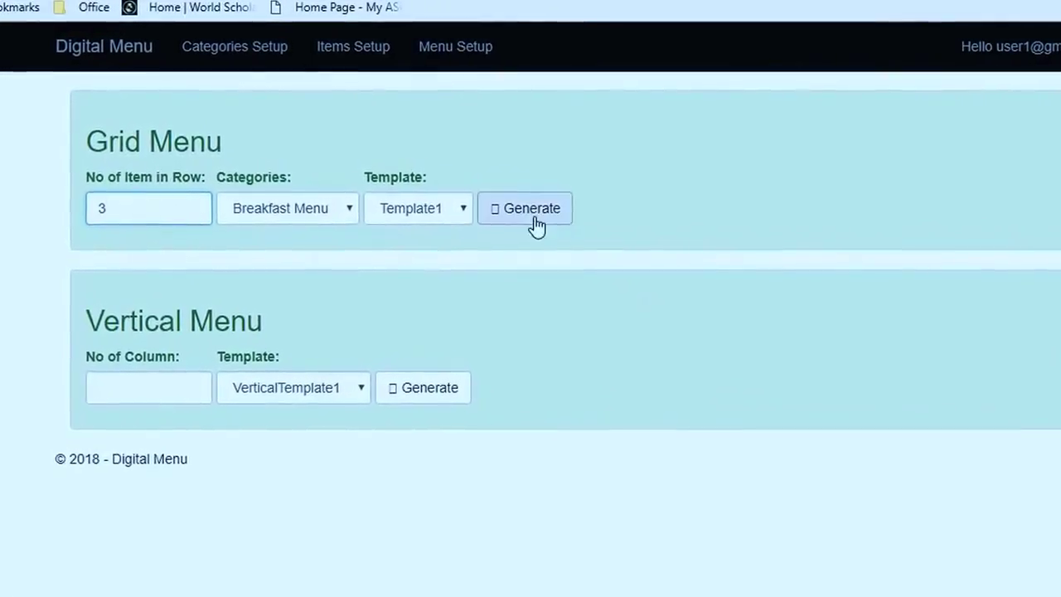
left_click(493, 197)
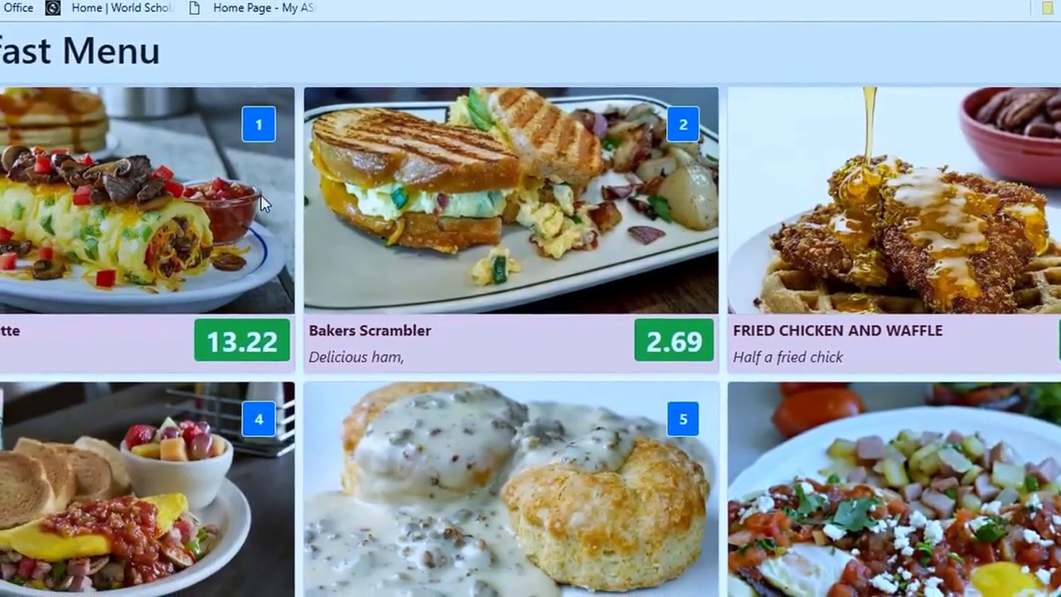
scroll(518, 237, "down", 3)
scroll(517, 237, "down", 2)
scroll(473, 447, "up", 4)
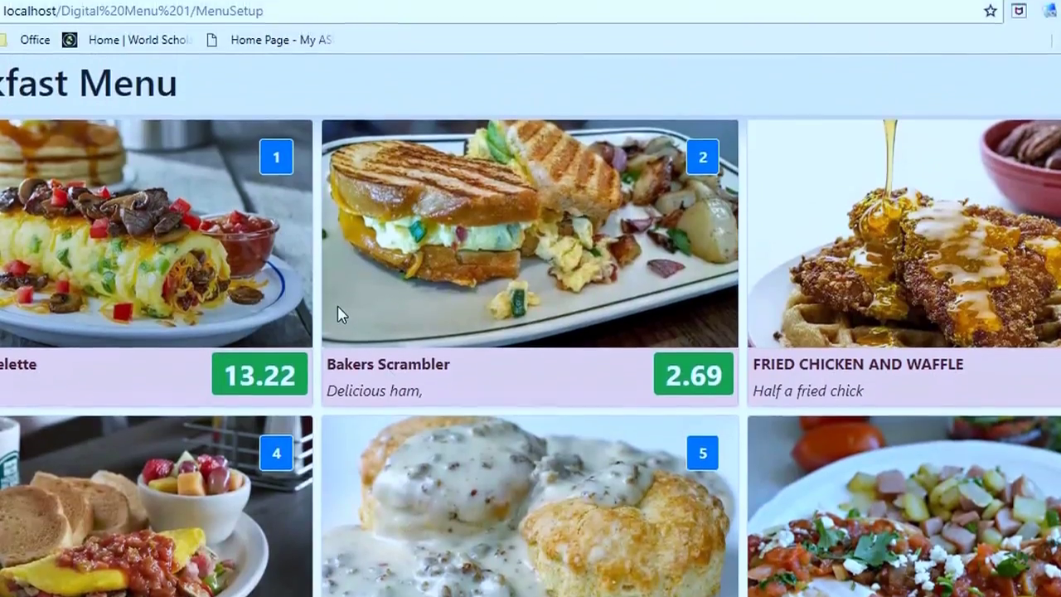
scroll(338, 314, "down", 4)
scroll(990, 406, "up", 4)
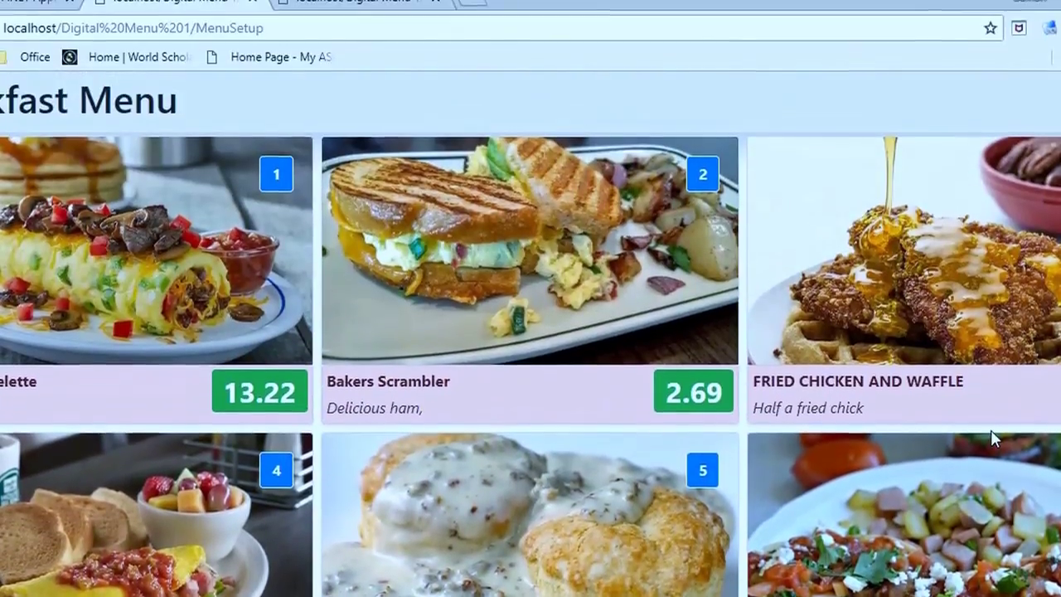
Generate a three-per-row Lunch Menu grid, dismissing the translate offer, and return to setup.
key("alt+Left")
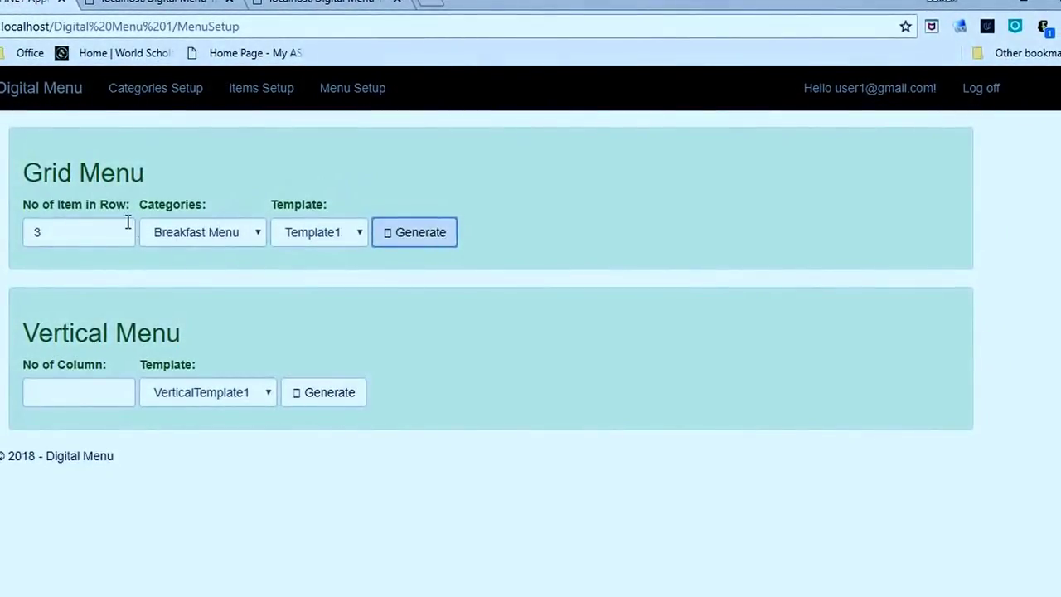
left_click(257, 235)
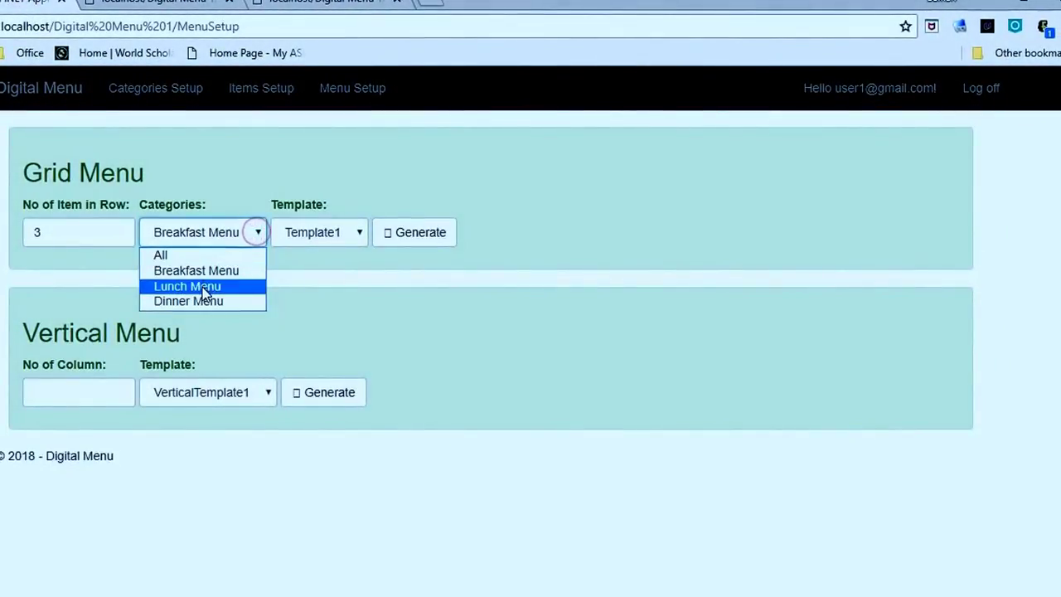
left_click(202, 287)
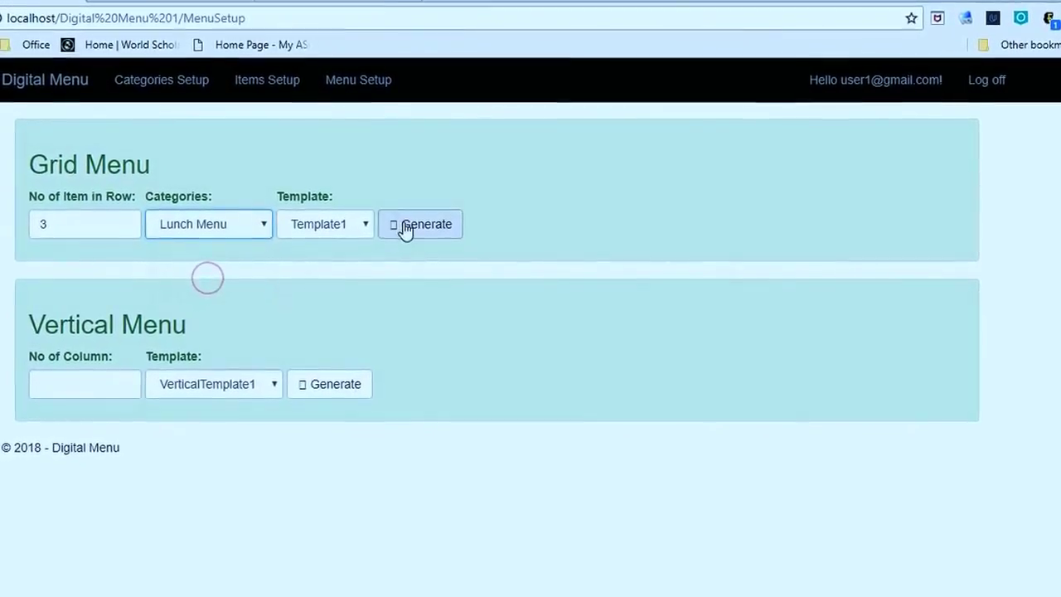
left_click(418, 237)
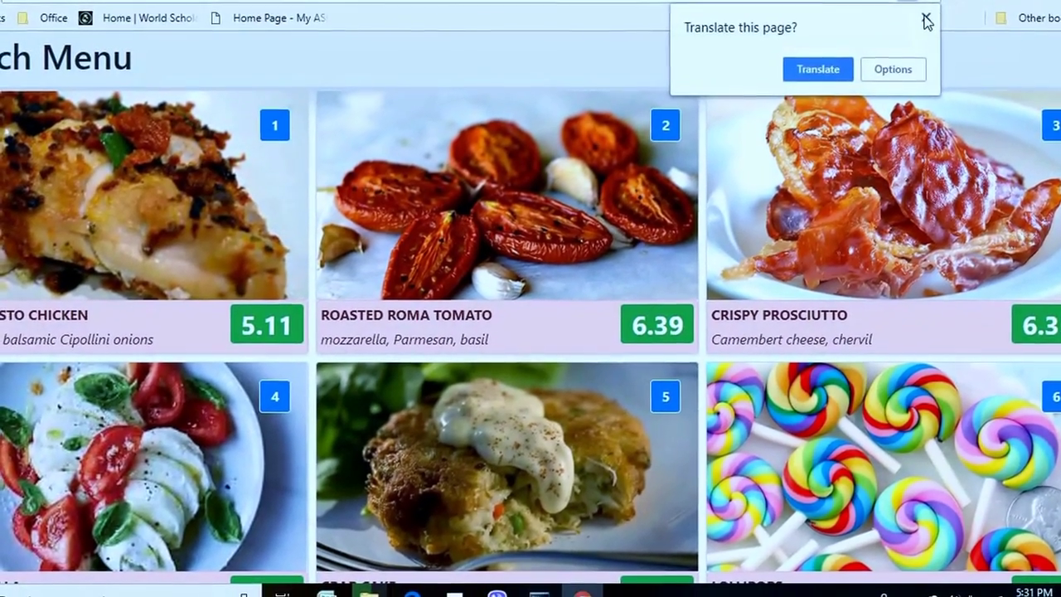
left_click(926, 21)
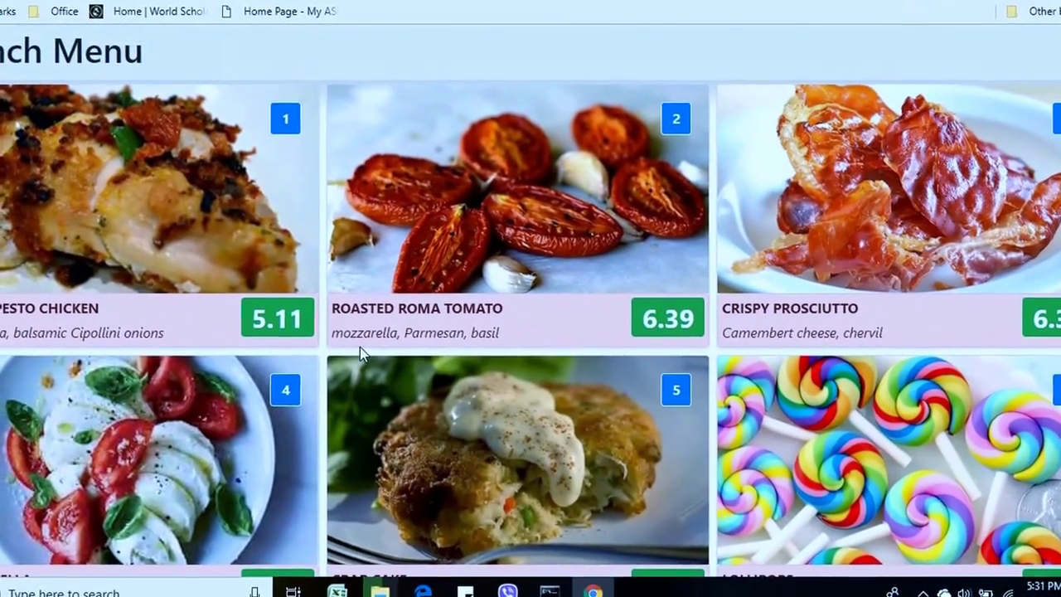
scroll(364, 367, "down", 1)
scroll(526, 379, "up", 1)
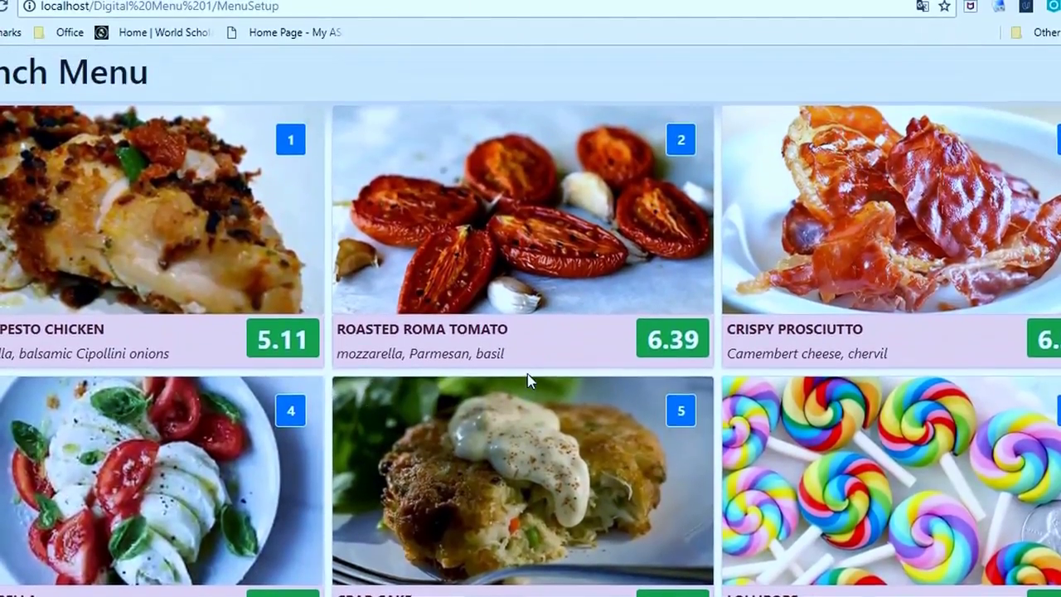
key("ctrl+w")
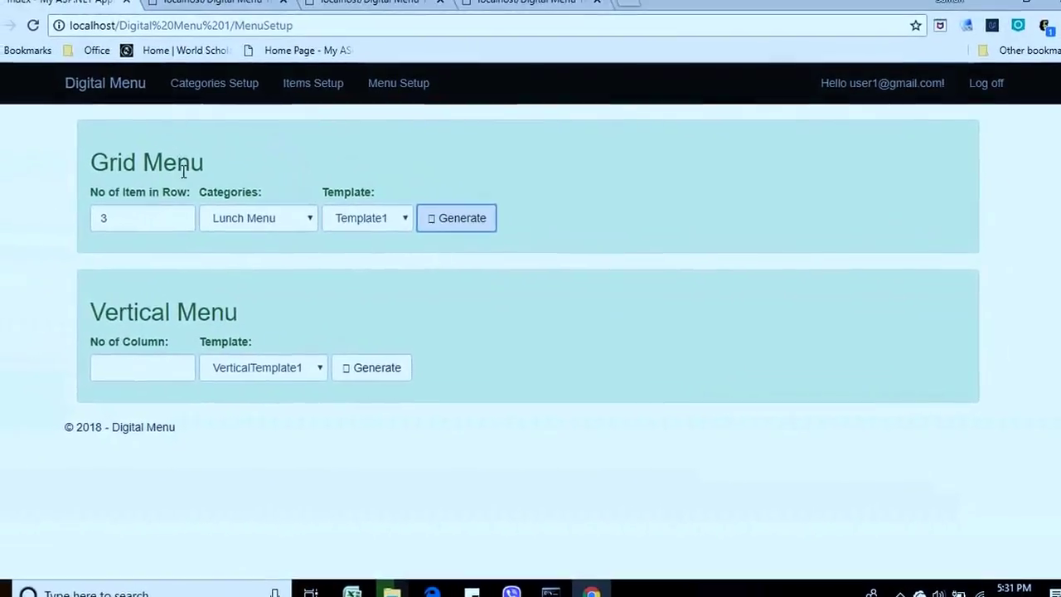
Change Big Steak Omelette's Price1 from 13.22 to 15.59 under Breakfast Menu and save it.
left_click(318, 87)
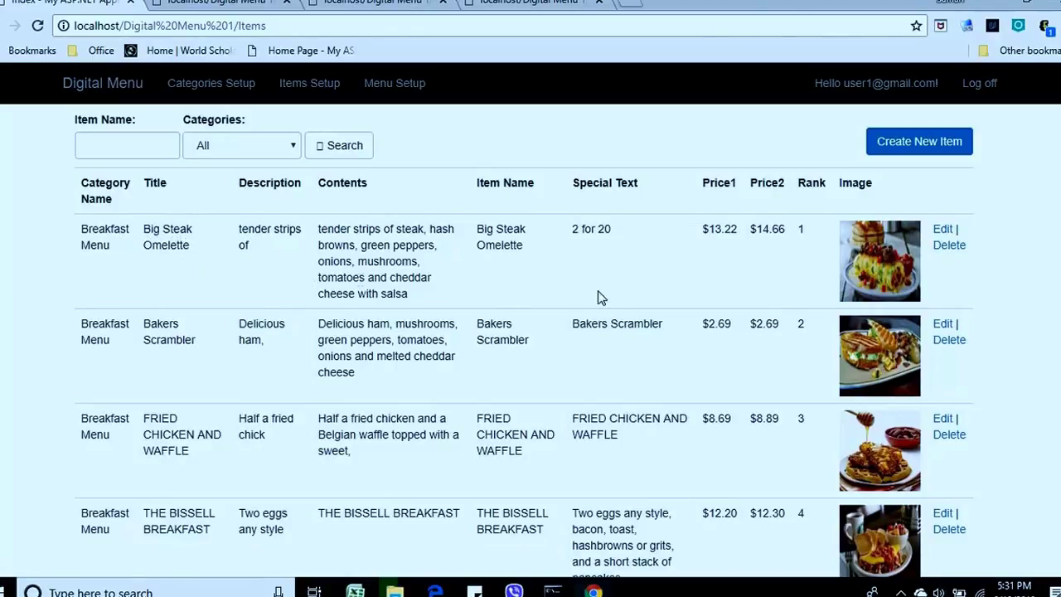
left_click(943, 232)
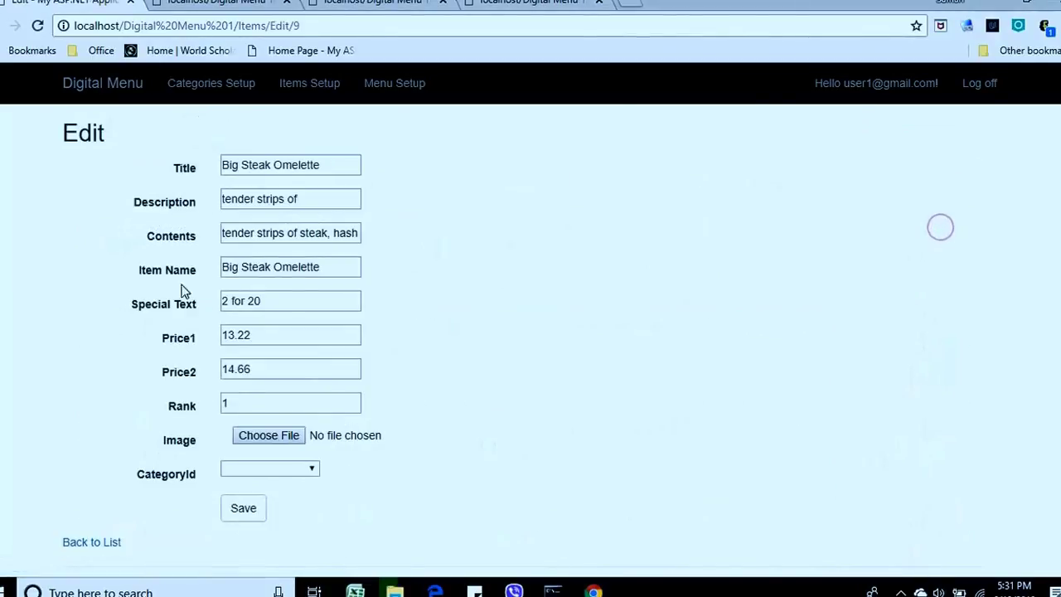
double_click(265, 334)
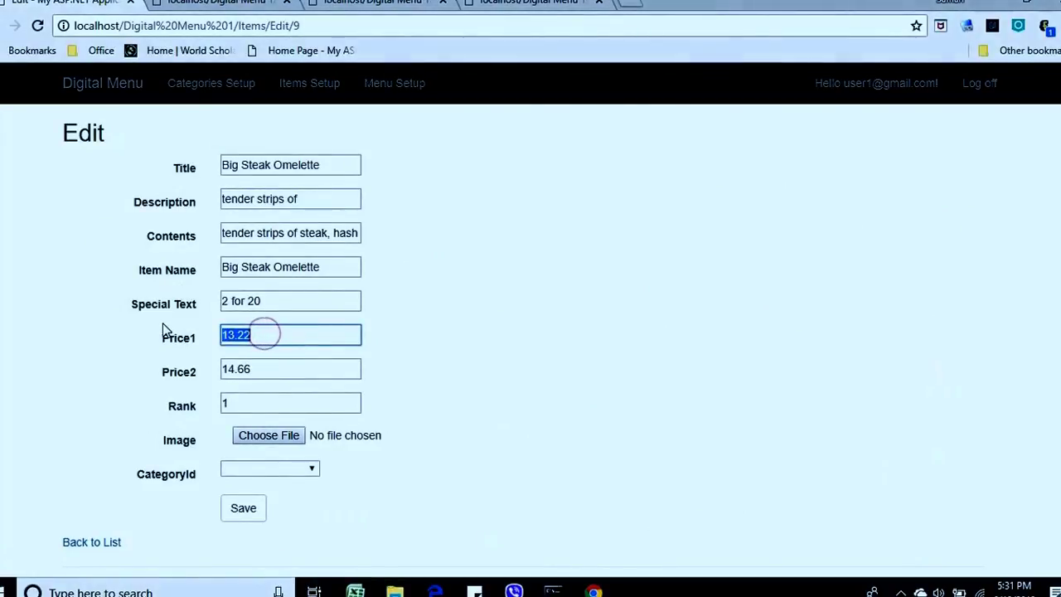
type("15.59")
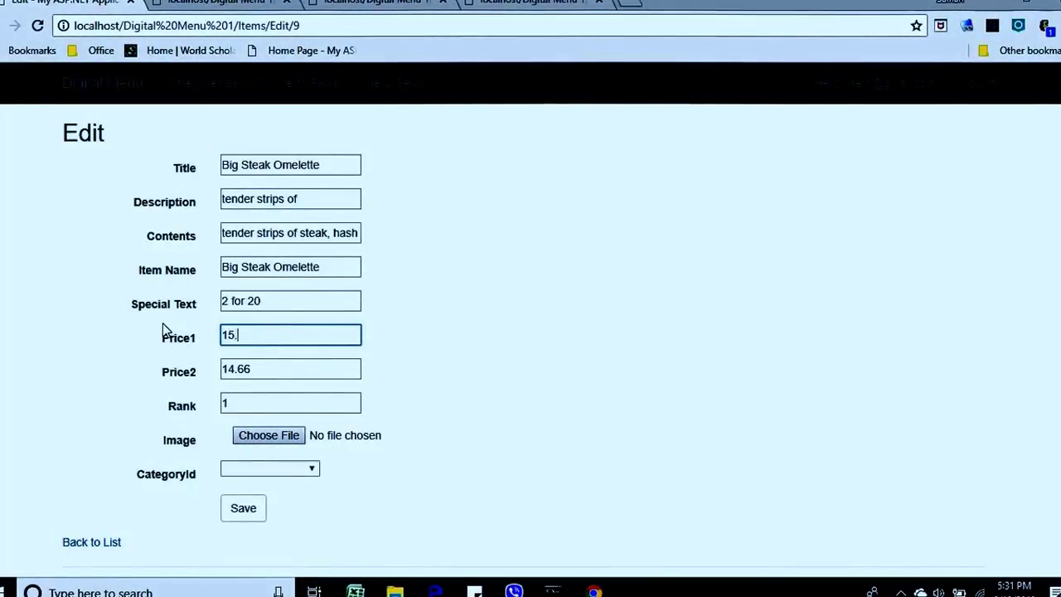
left_click(285, 469)
left_click(274, 497)
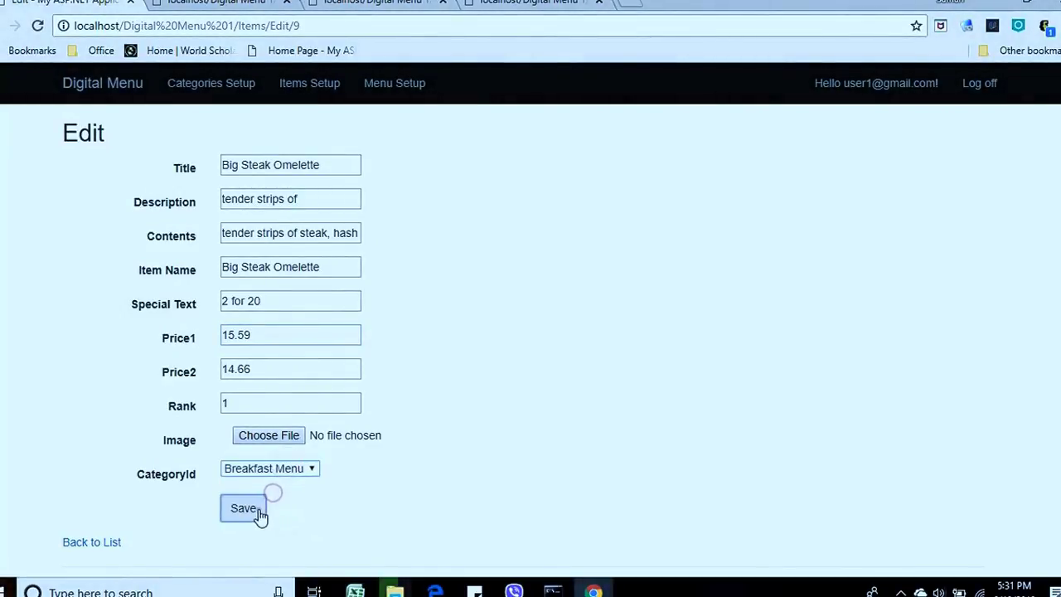
left_click(261, 509)
left_click(522, 3)
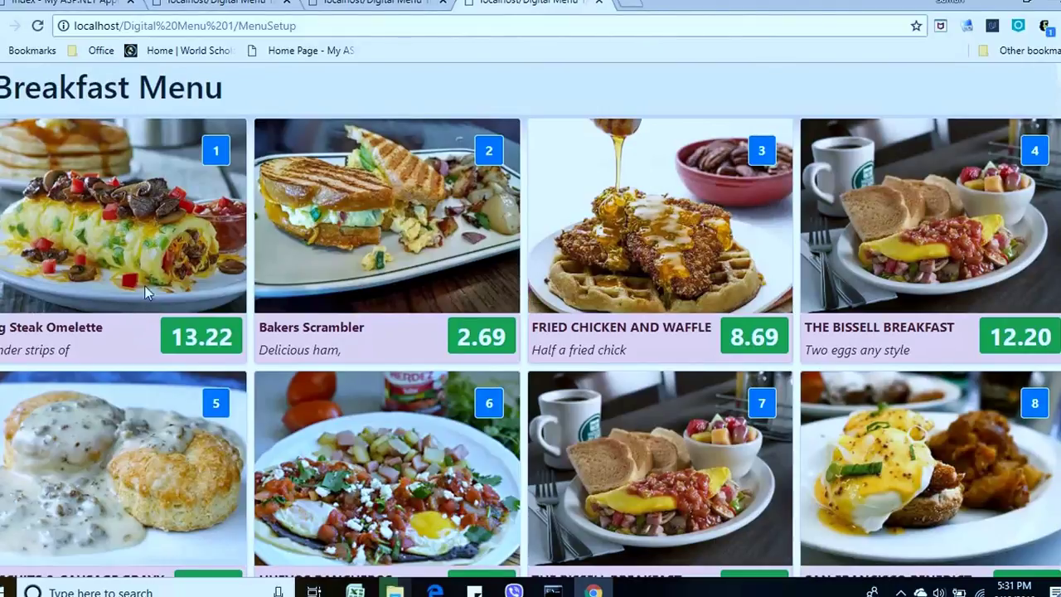
Reload the generated grid menu page to refresh its tiles.
right_click(297, 83)
left_click(333, 130)
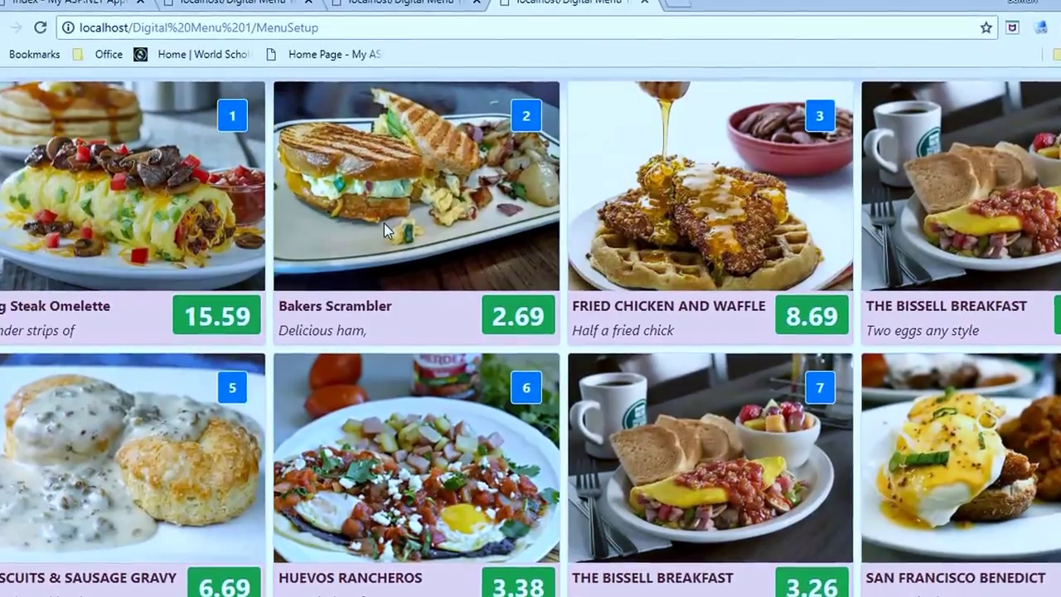
scroll(702, 95, "up", 1)
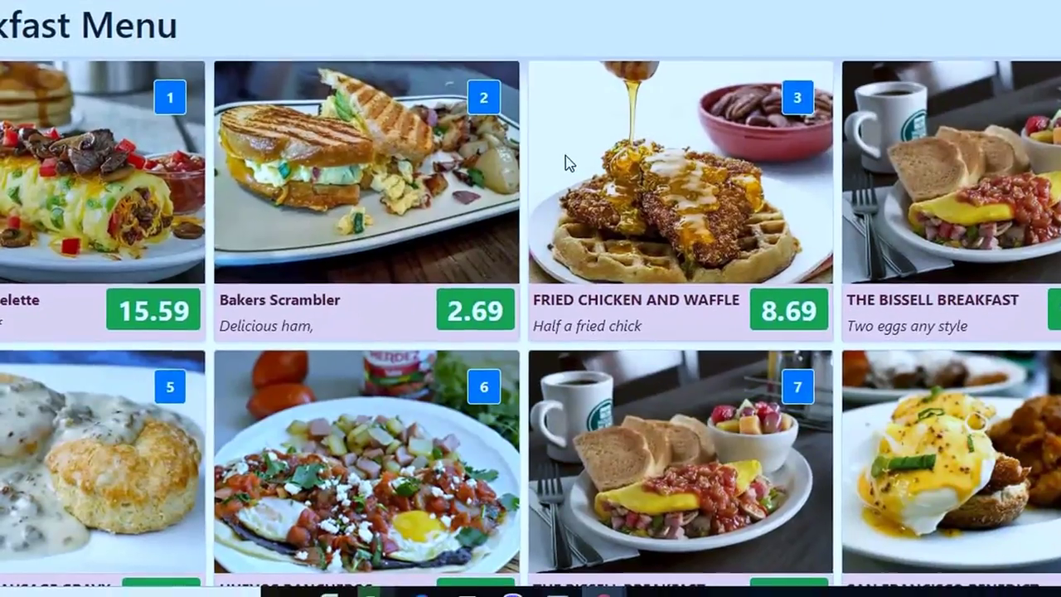
View the grid menu full screen, zooming in and back to normal size twice.
key("F11")
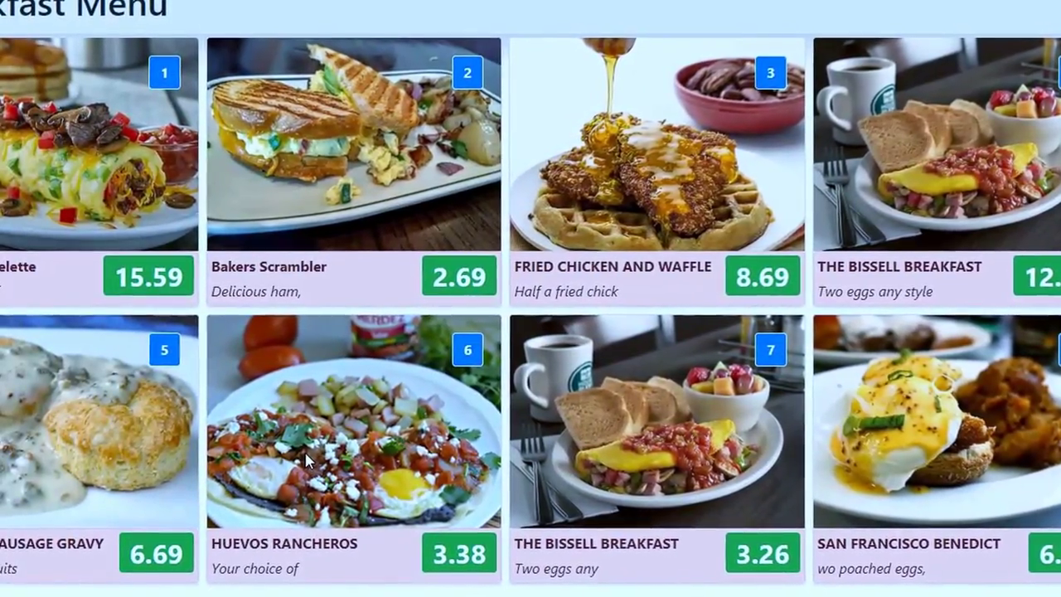
key("ctrl+plus")
key("ctrl+minus")
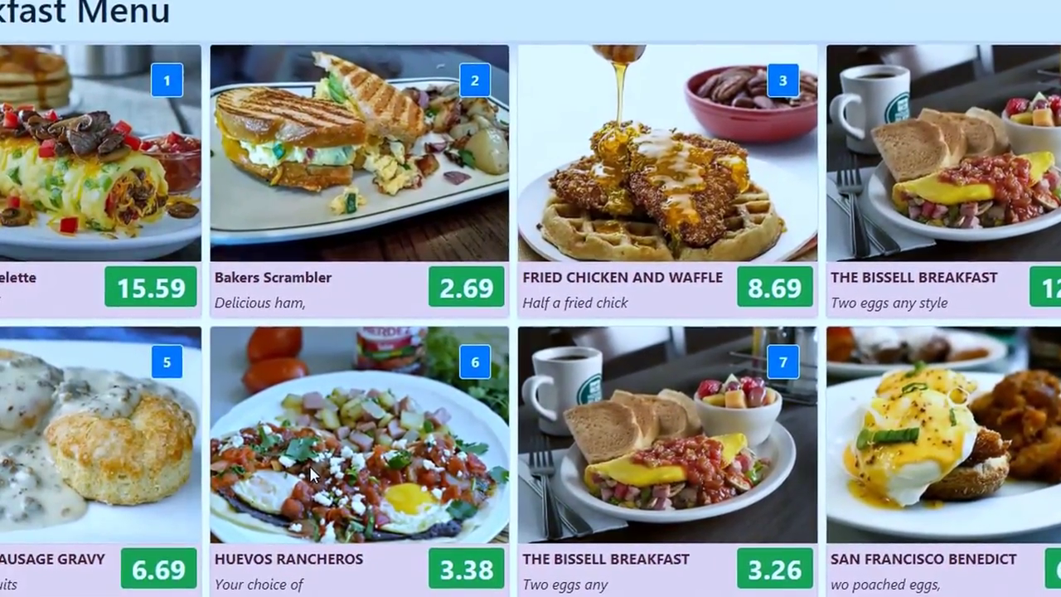
key("ctrl+plus")
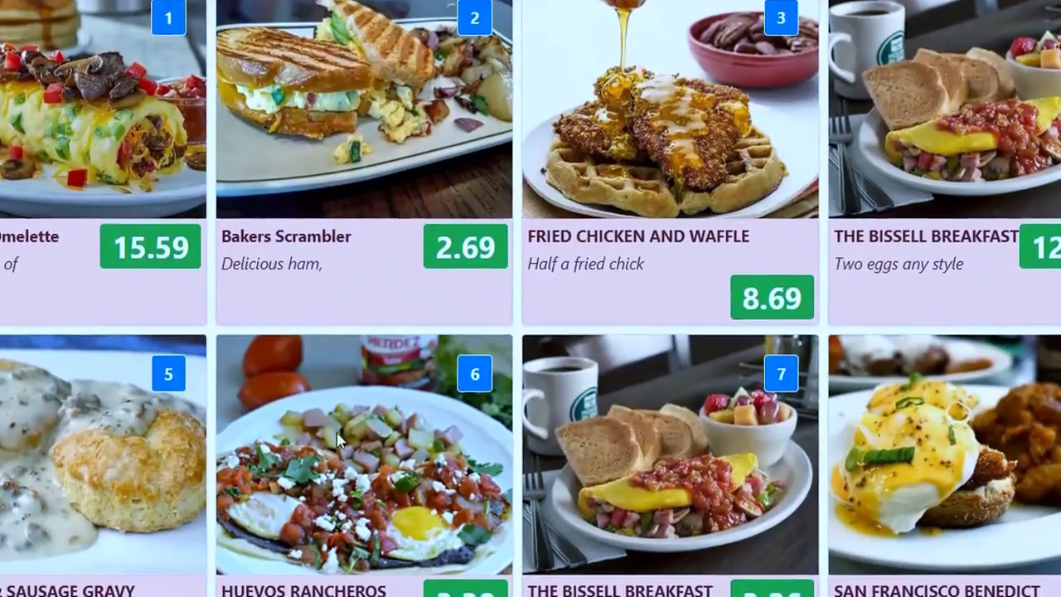
key("ctrl+minus")
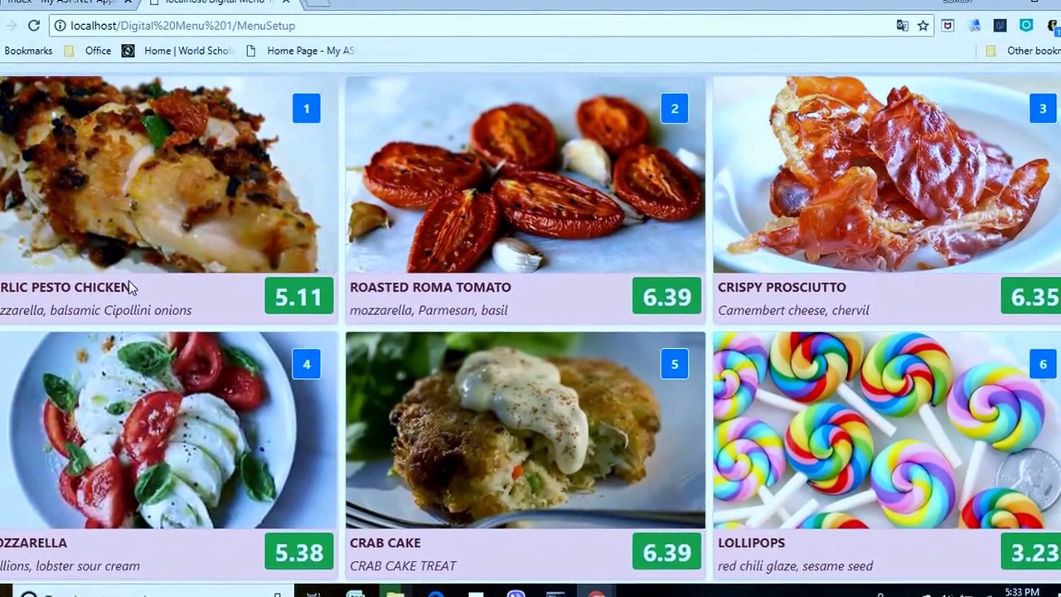
Select the first Lunch tile's title and description text, then return to the setup tab.
triple_click(133, 292)
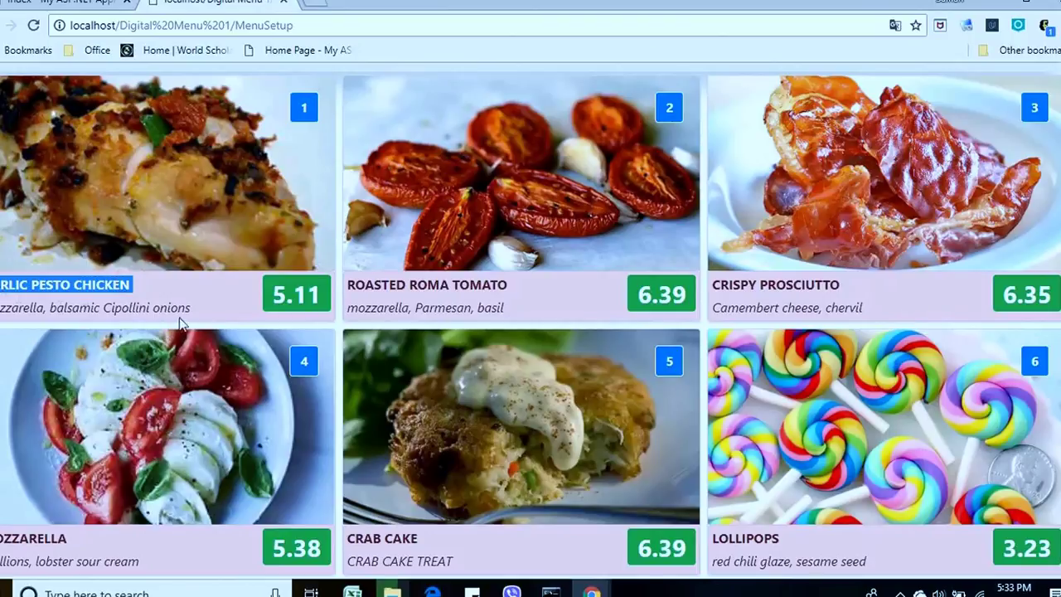
left_click_drag(196, 308, 99, 307)
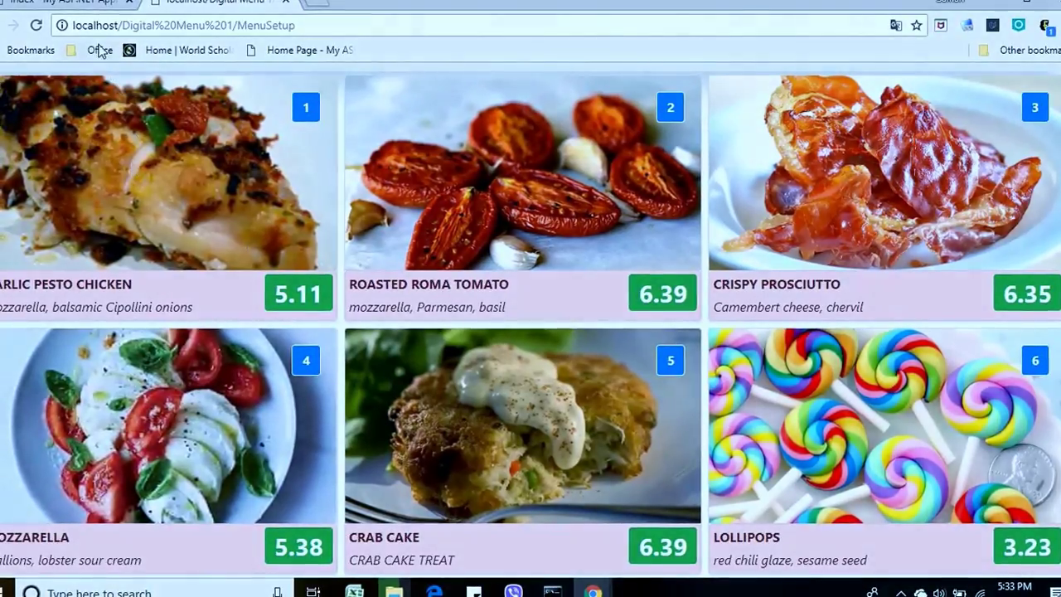
left_click(78, 5)
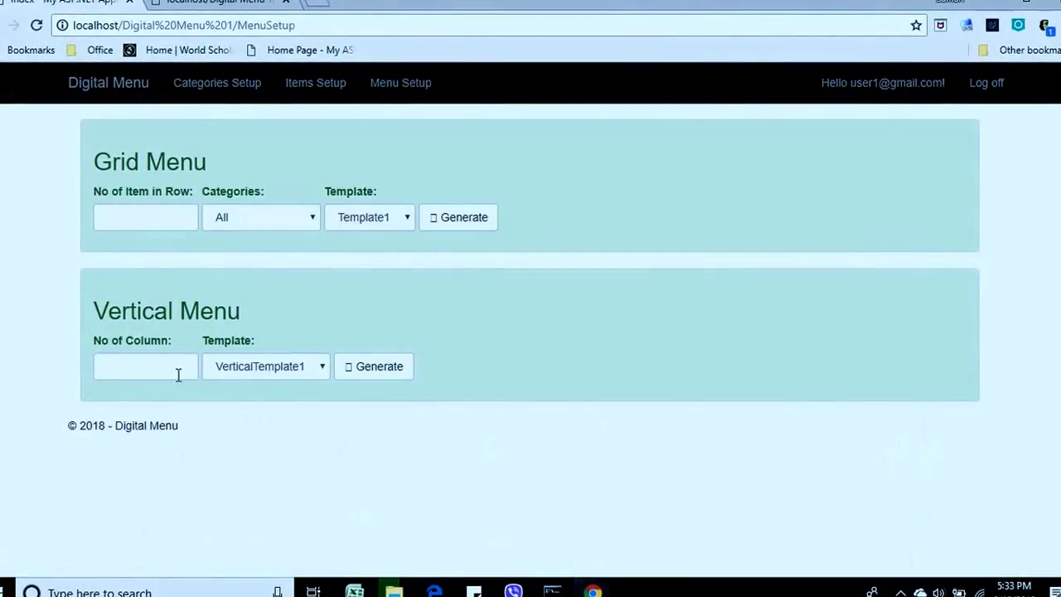
Generate a 3-column vertical menu, review its Breakfast, Lunch and Dinner sections, and go back.
left_click_drag(92, 311, 218, 311)
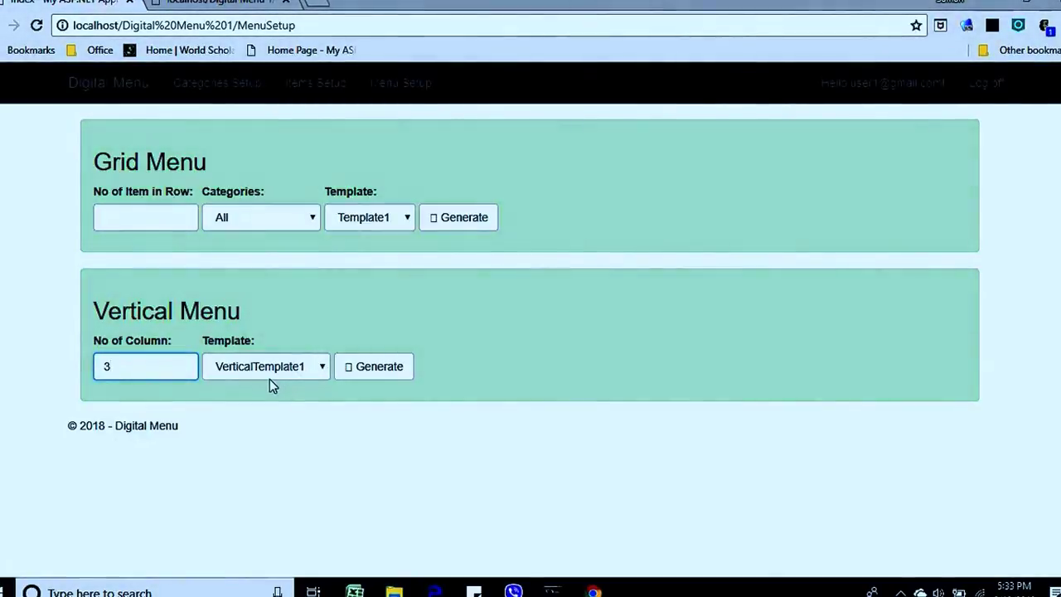
left_click(381, 374)
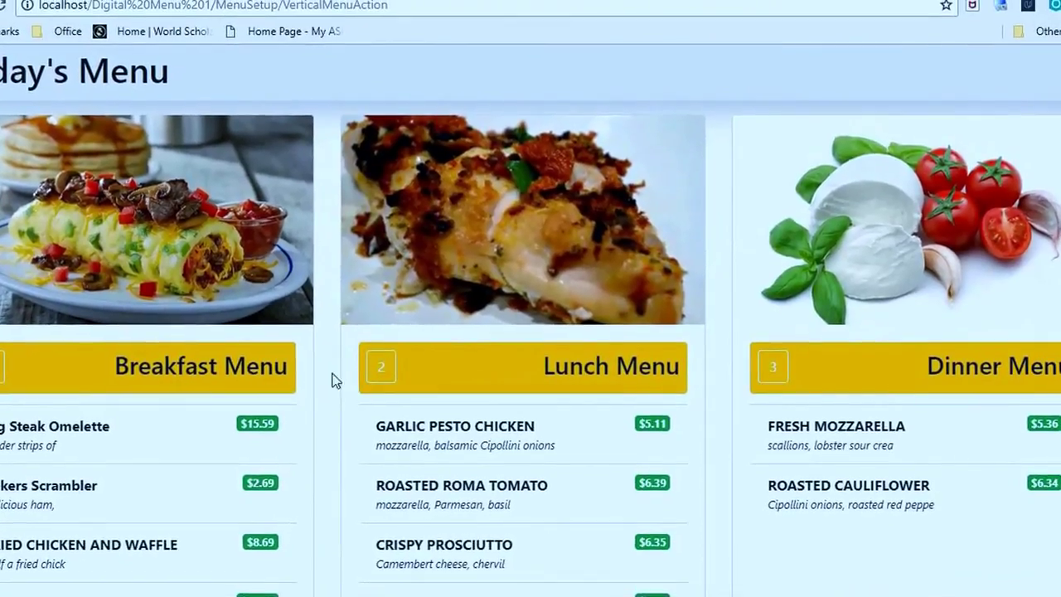
scroll(434, 308, "down", 1)
scroll(473, 382, "up", 1)
scroll(473, 381, "down", 2)
scroll(472, 382, "up", 1)
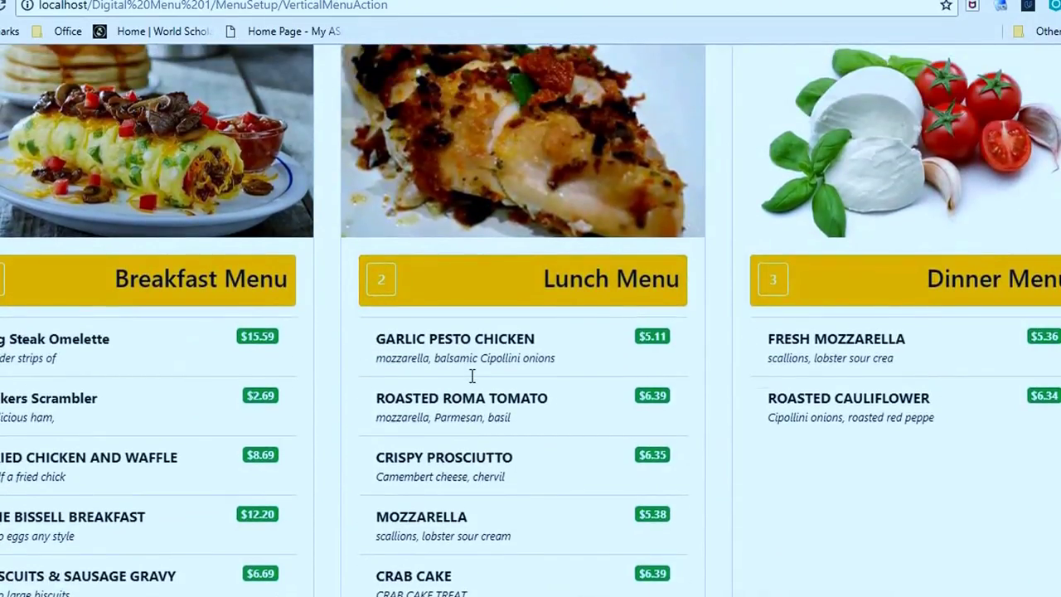
scroll(472, 375, "down", 3)
scroll(224, 247, "up", 4)
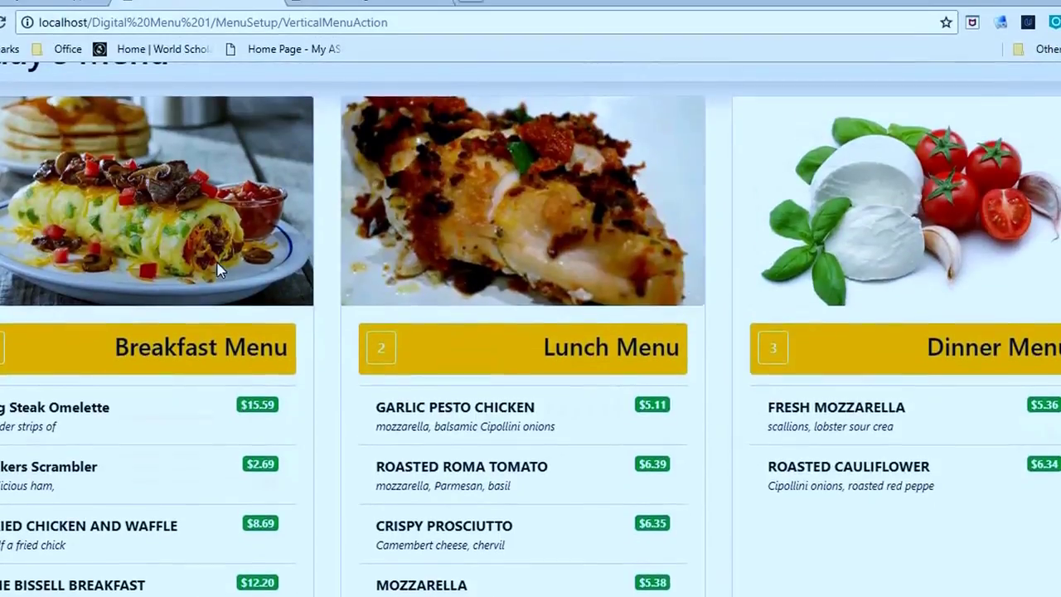
scroll(139, 370, "down", 4)
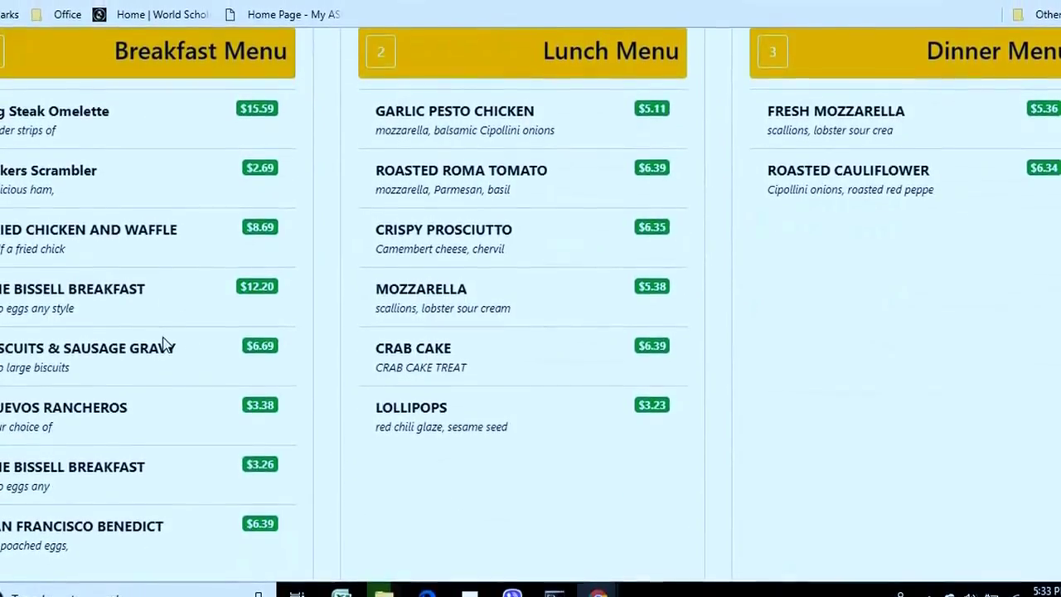
scroll(539, 273, "up", 4)
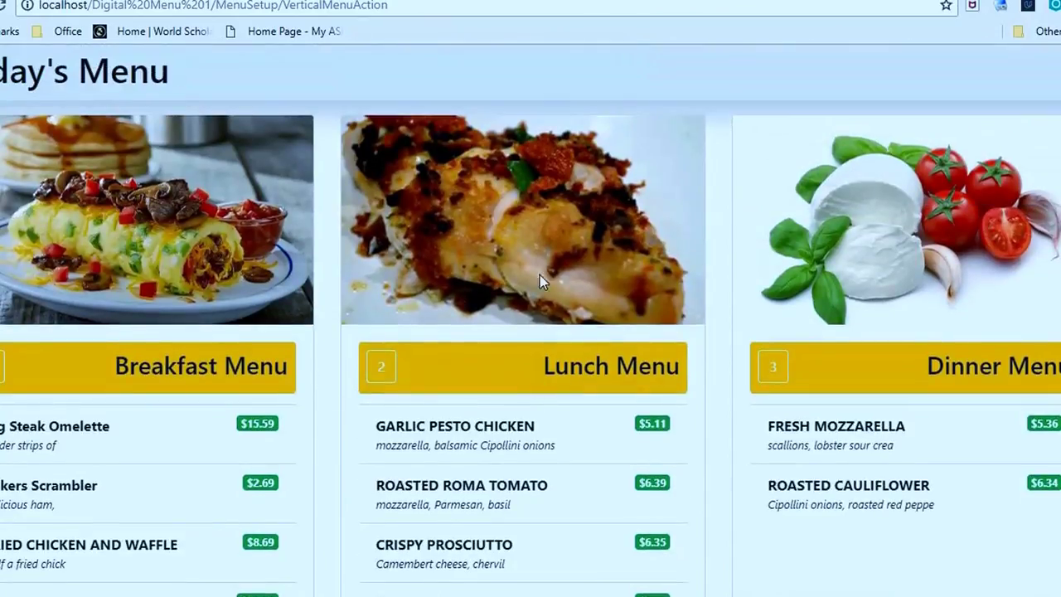
scroll(509, 418, "down", 3)
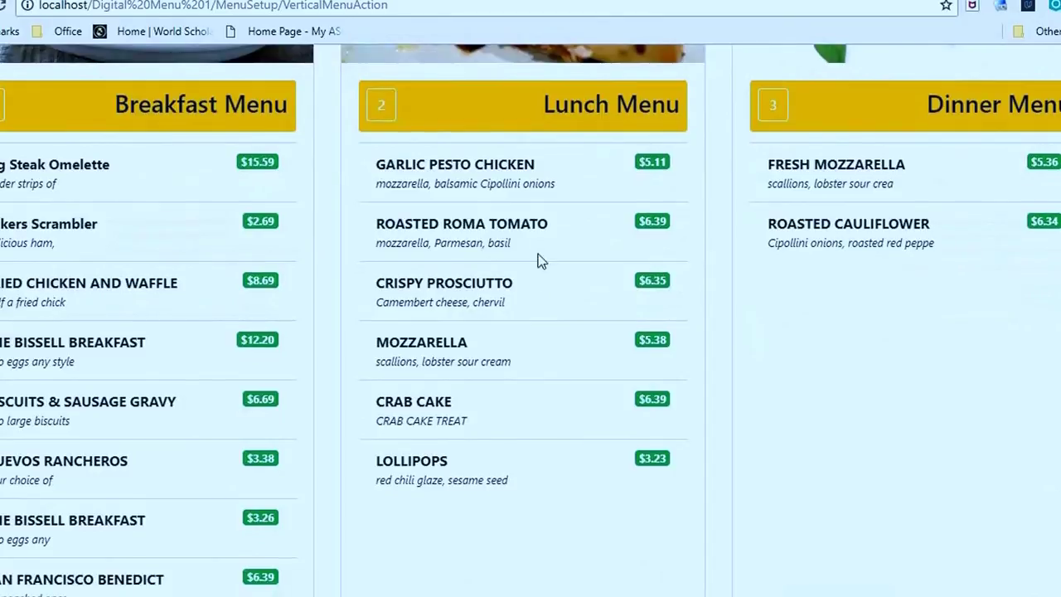
scroll(578, 495, "up", 4)
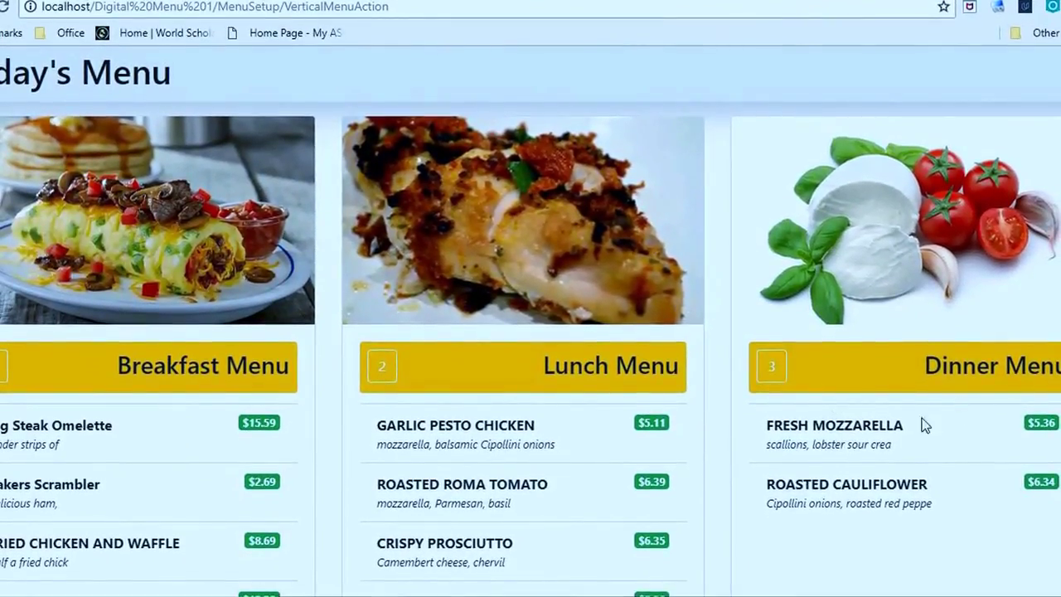
scroll(922, 426, "down", 2)
scroll(924, 462, "up", 2)
key("alt+Left")
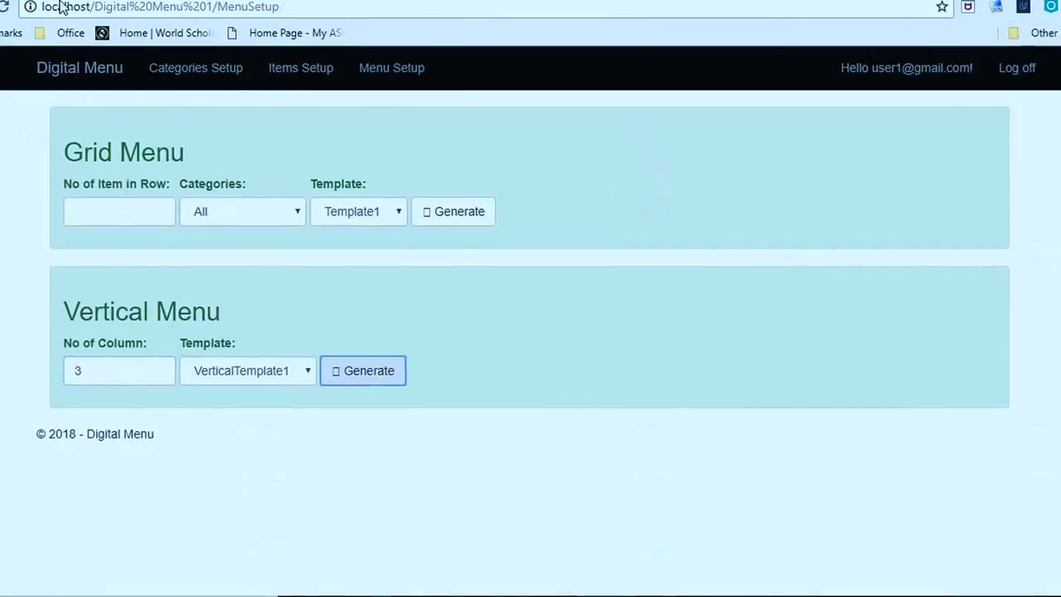
Generate a 1-column vertical menu, review it, then bring up the Items list.
double_click(125, 369)
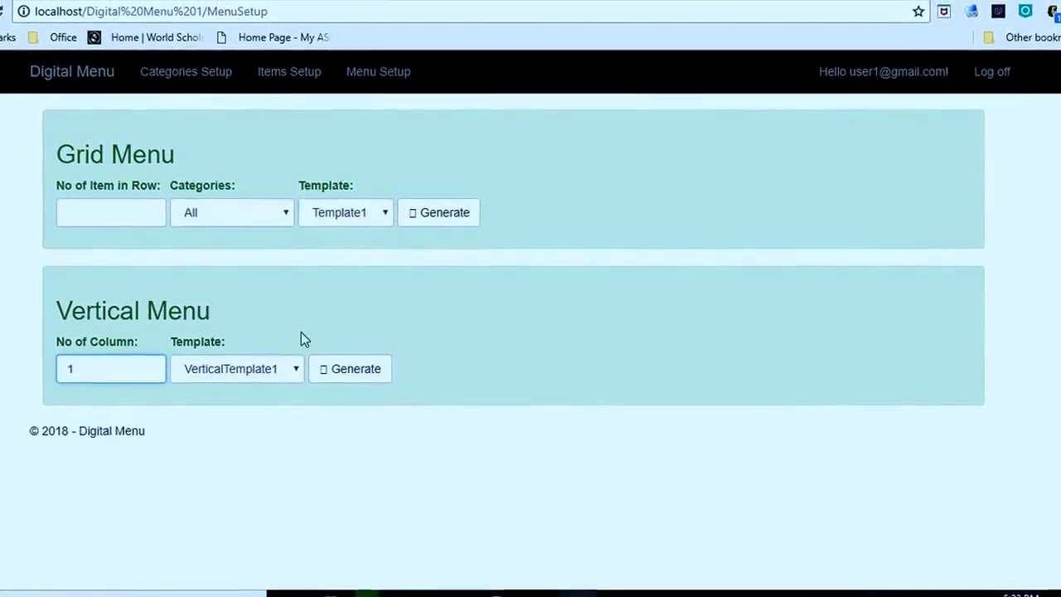
left_click(336, 381)
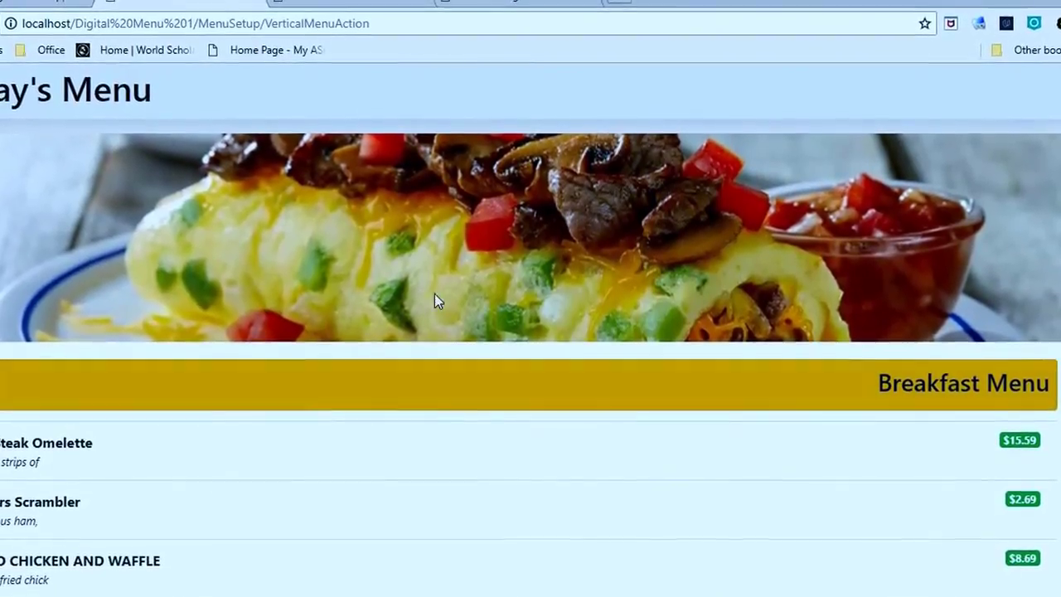
scroll(710, 222, "down", 3)
scroll(683, 241, "up", 3)
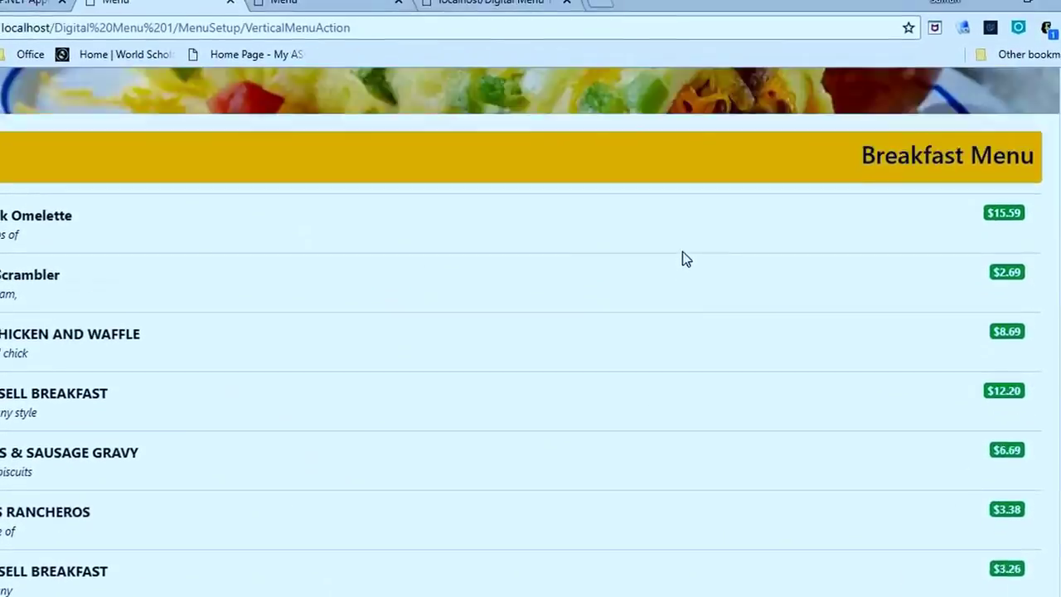
scroll(721, 224, "down", 3)
scroll(721, 235, "right", 5)
scroll(720, 236, "up", 3)
scroll(720, 237, "right", 5)
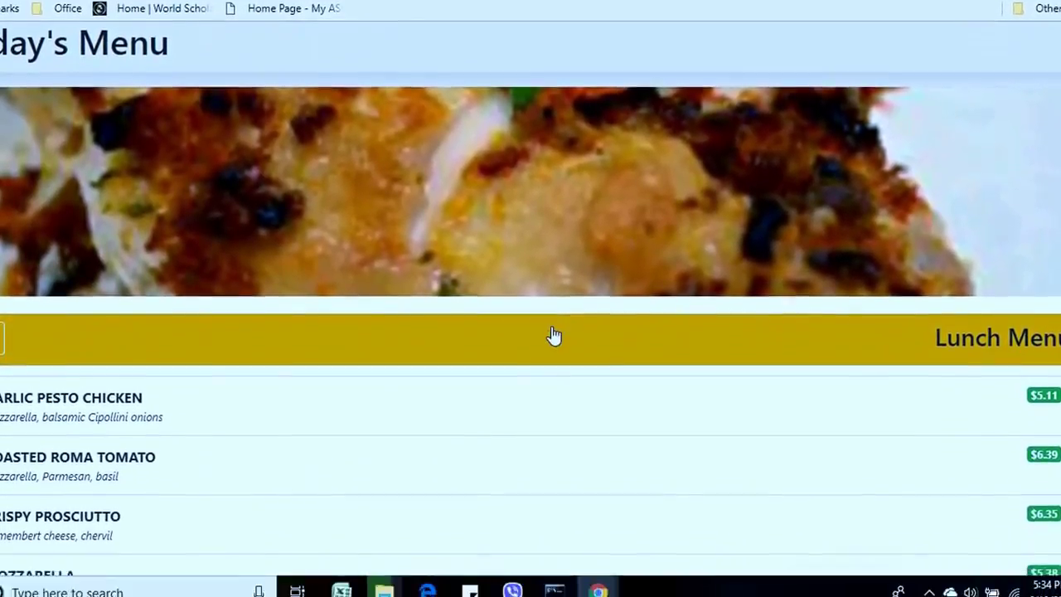
scroll(554, 335, "down", 2)
scroll(552, 338, "up", 3)
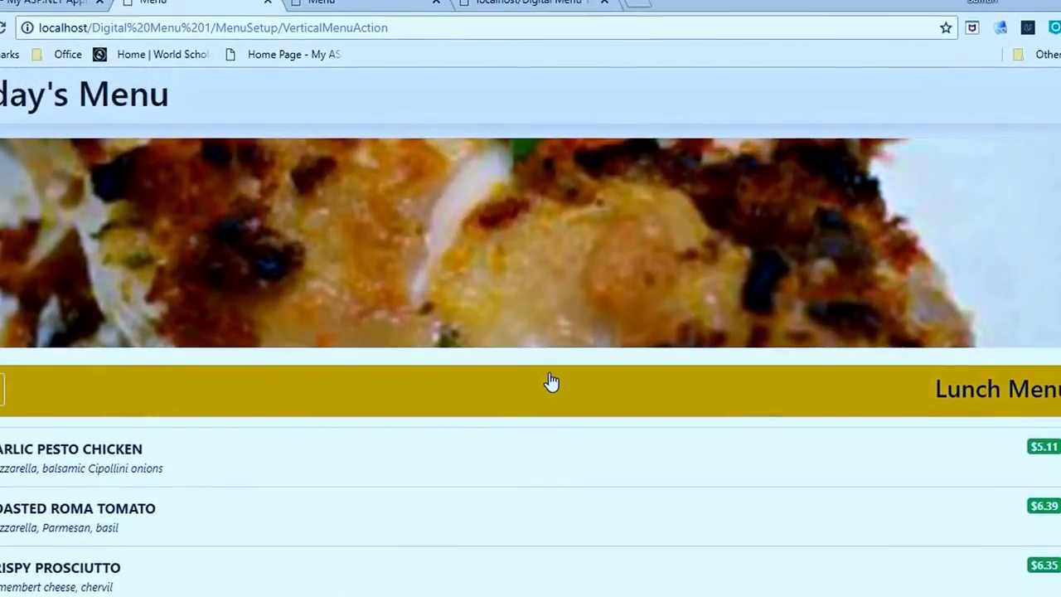
left_click(55, 6)
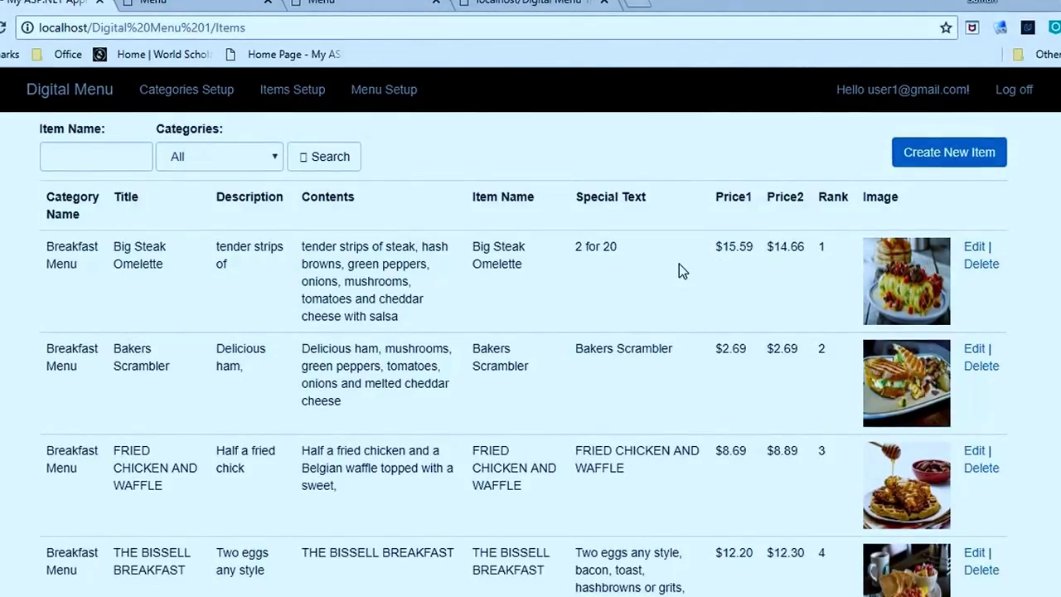
Switch back to the one-column vertical menu showing Fresh Mozzarella at $5.36.
left_click(199, 4)
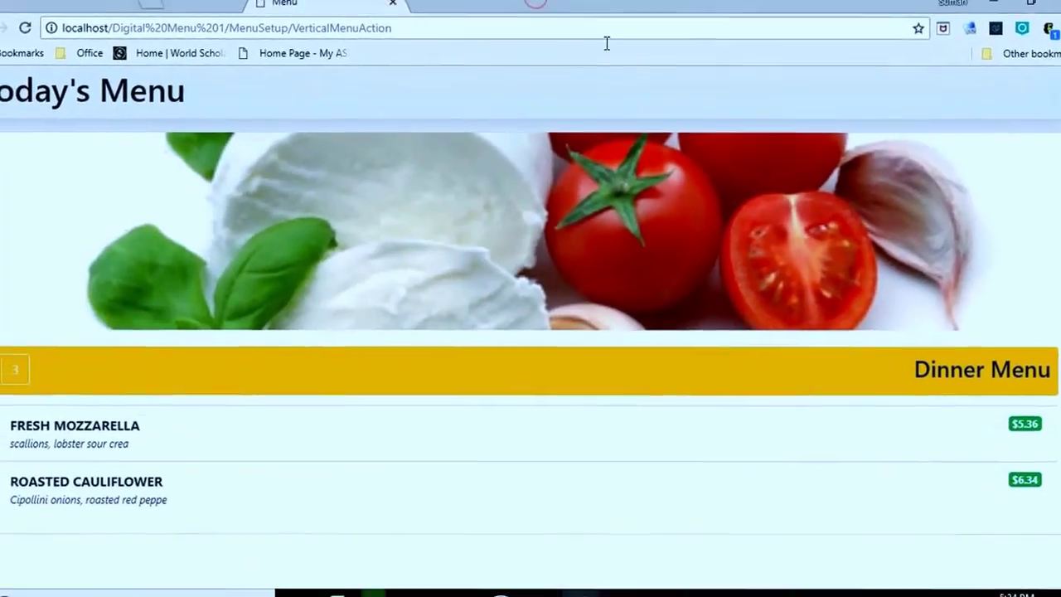
View the vertical menu full screen, zooming to 175%, then about 500%, then resetting to 100%.
key("F11")
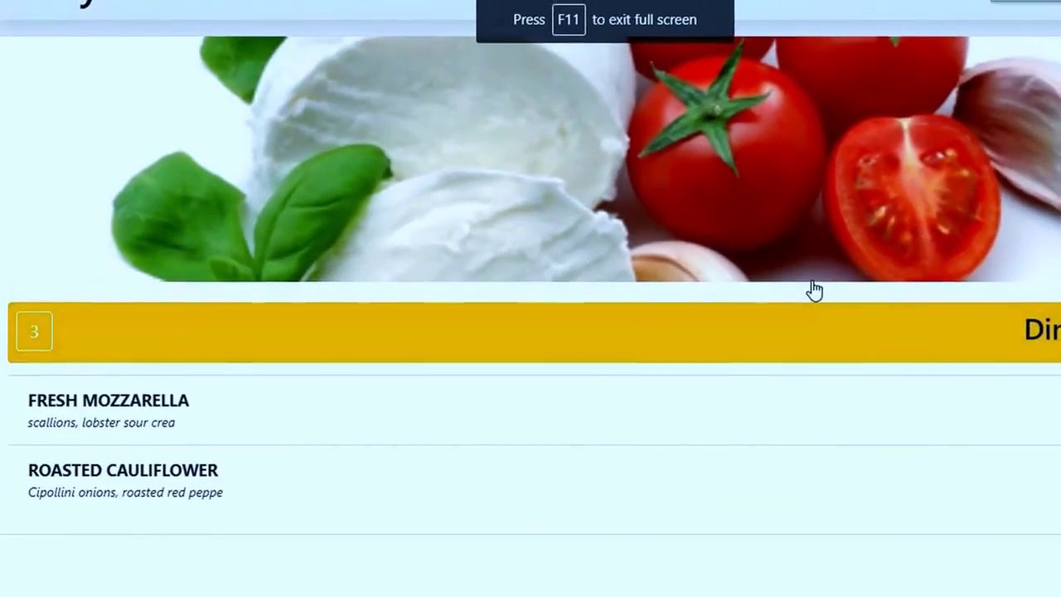
key("ctrl+plus")
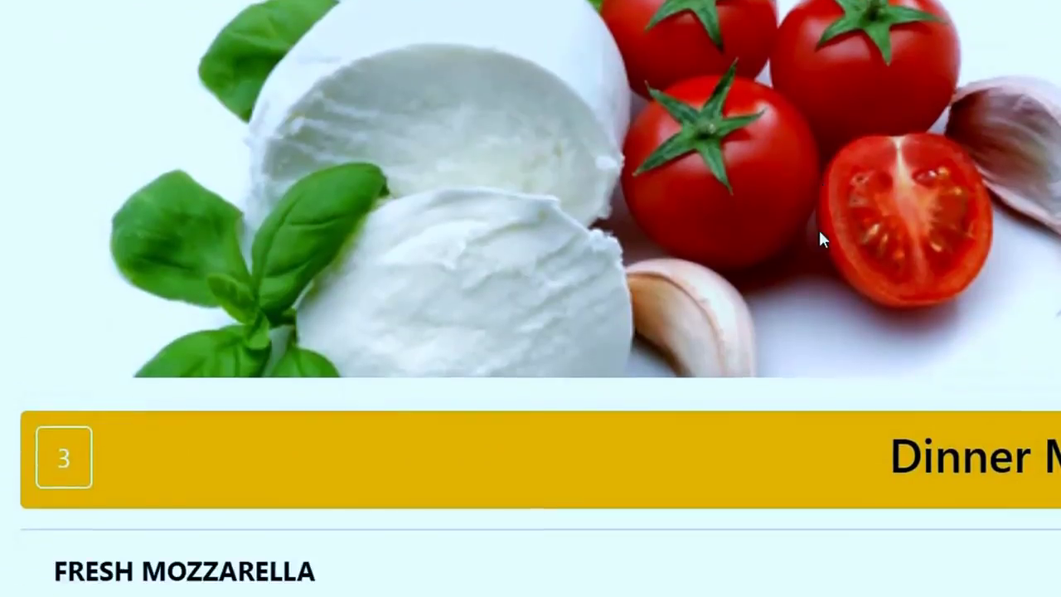
scroll(813, 237, "up", 3)
scroll(746, 265, "down", 3)
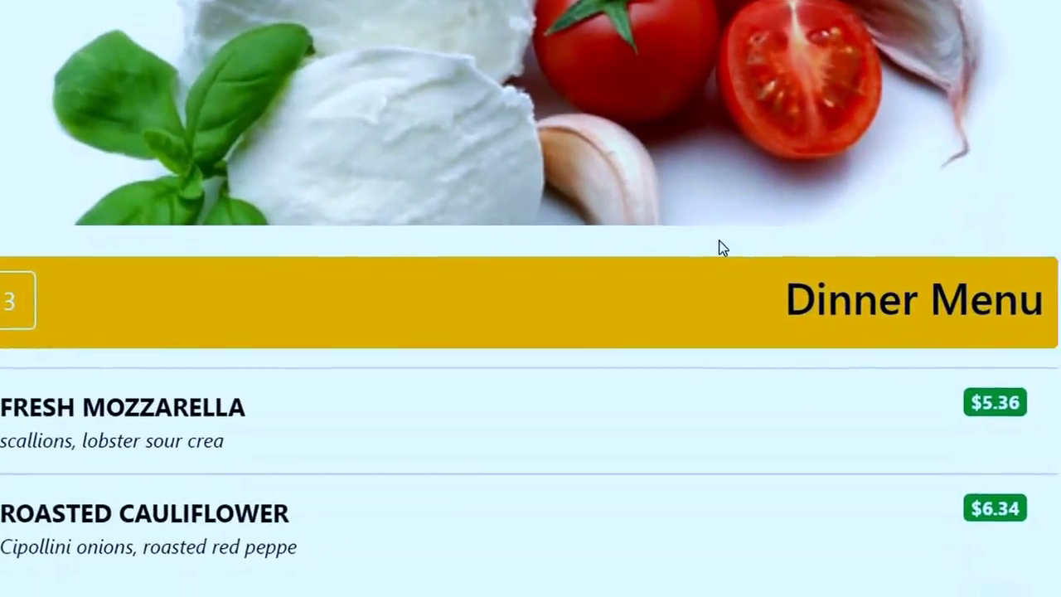
key("ctrl+plus")
key("ctrl+plus")
key("ctrl+plus")
key("ctrl+plus")
key("ctrl+plus")
scroll(735, 299, "down", 5)
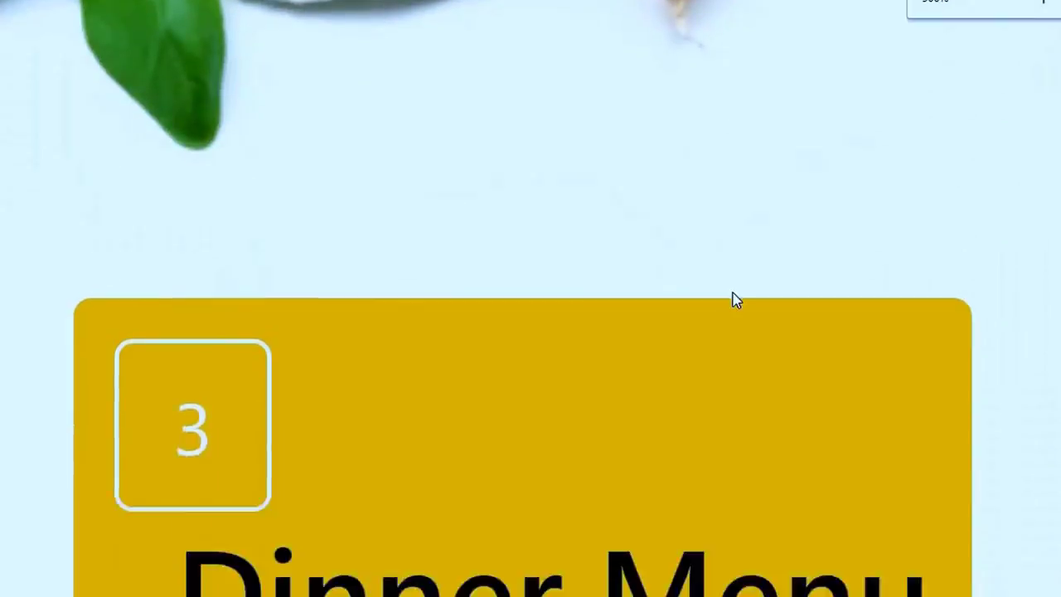
scroll(735, 277, "down", 3)
scroll(735, 248, "up", 10)
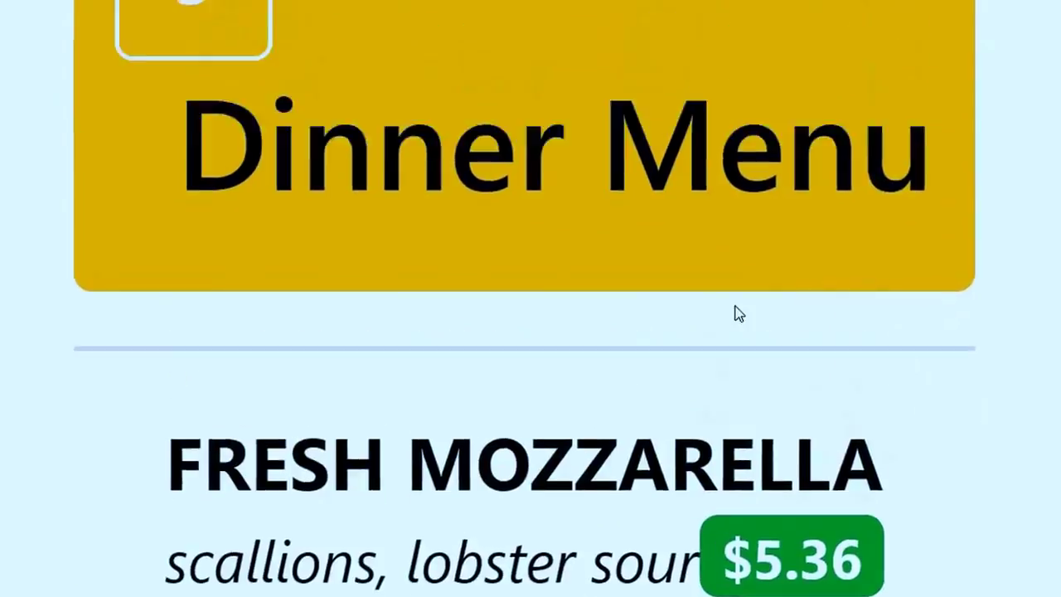
key("ctrl+0")
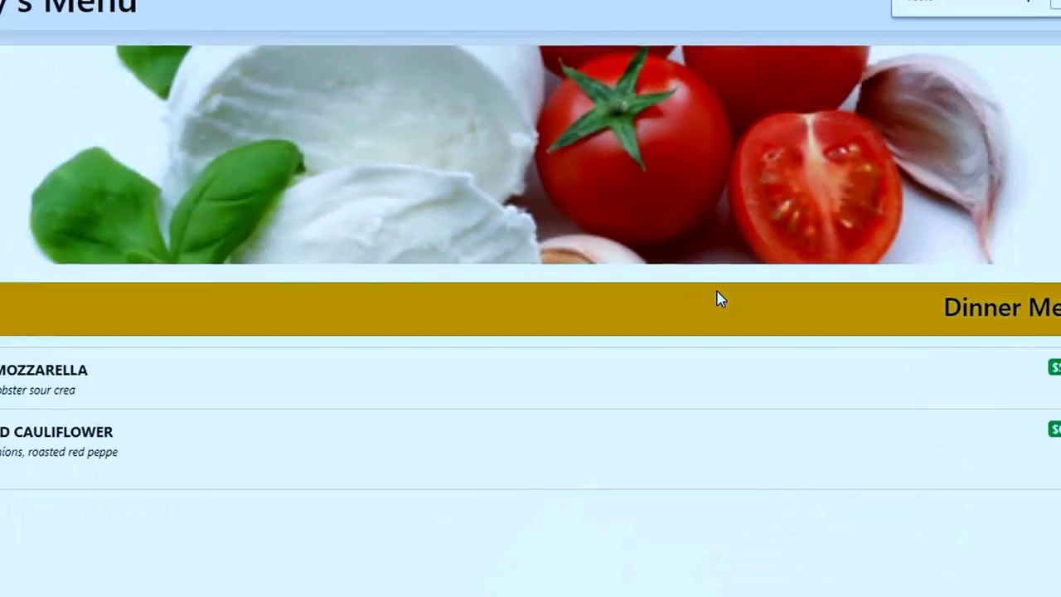
Return to the Items tab and open the Menu Setup page.
left_click(804, 9)
left_click(338, 8)
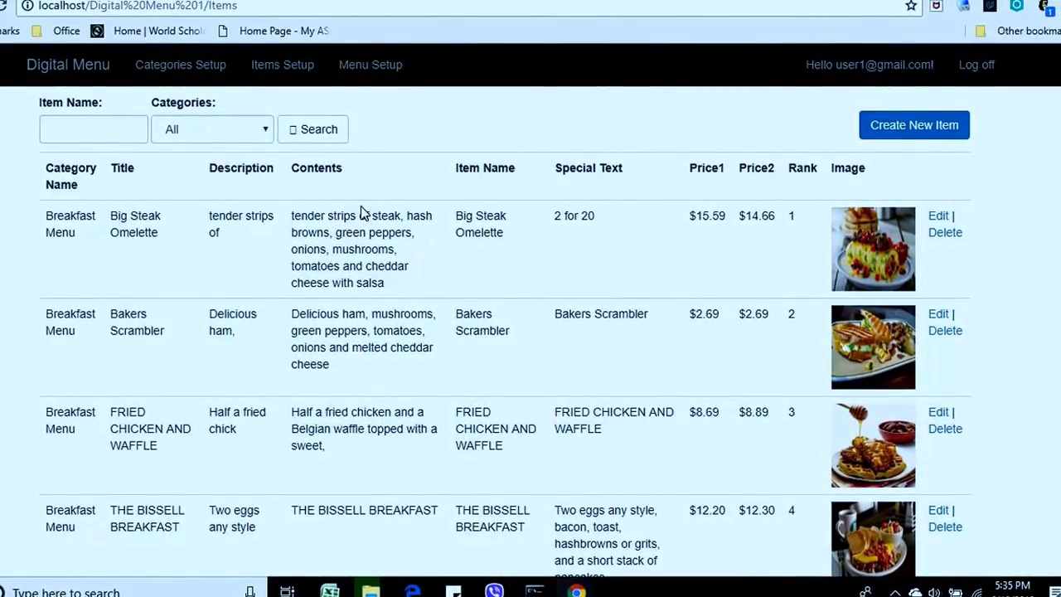
left_click(368, 71)
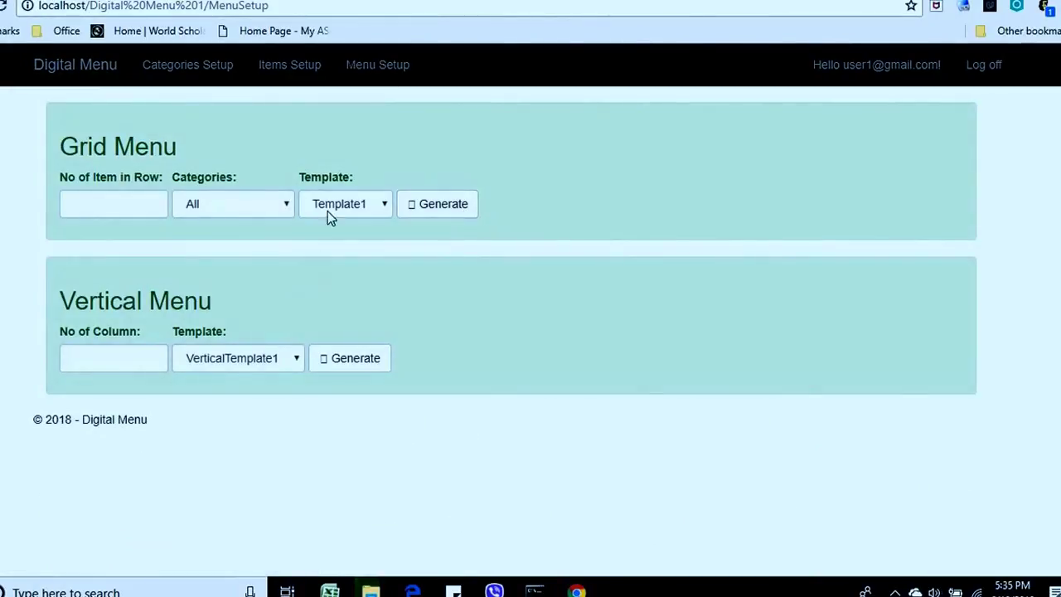